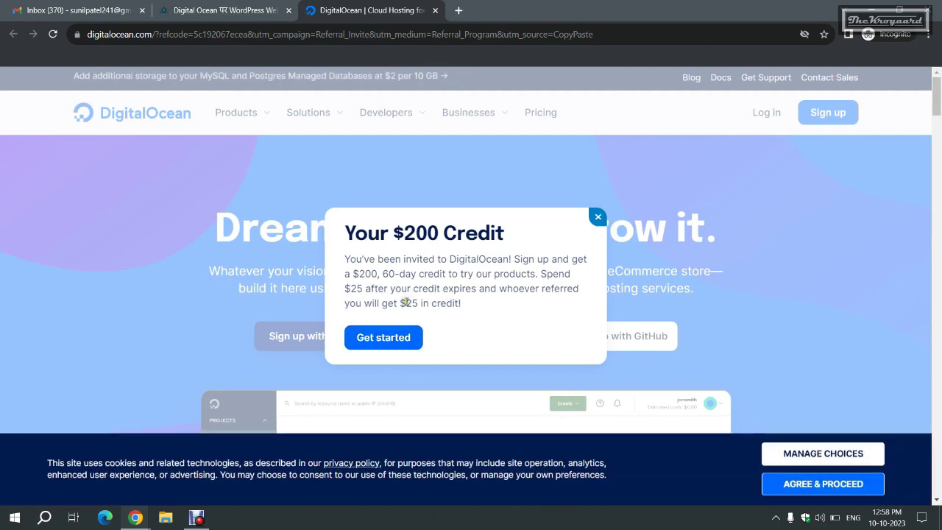
Review the $200 credit and $25 referral offer, then sign up with Google.
{"action": "left_click_drag", "start_coordinate": [405, 302], "coordinate": [448, 303]}
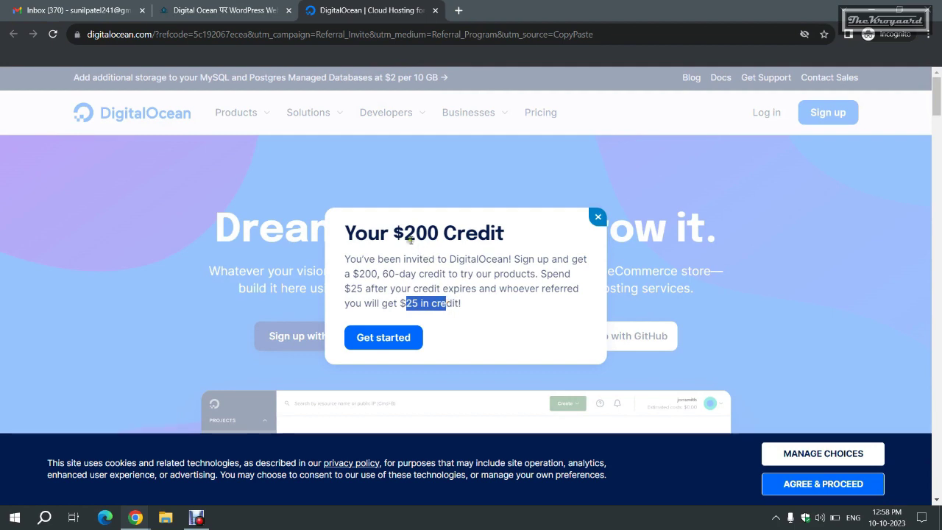
{"action": "left_click_drag", "start_coordinate": [404, 234], "coordinate": [441, 237]}
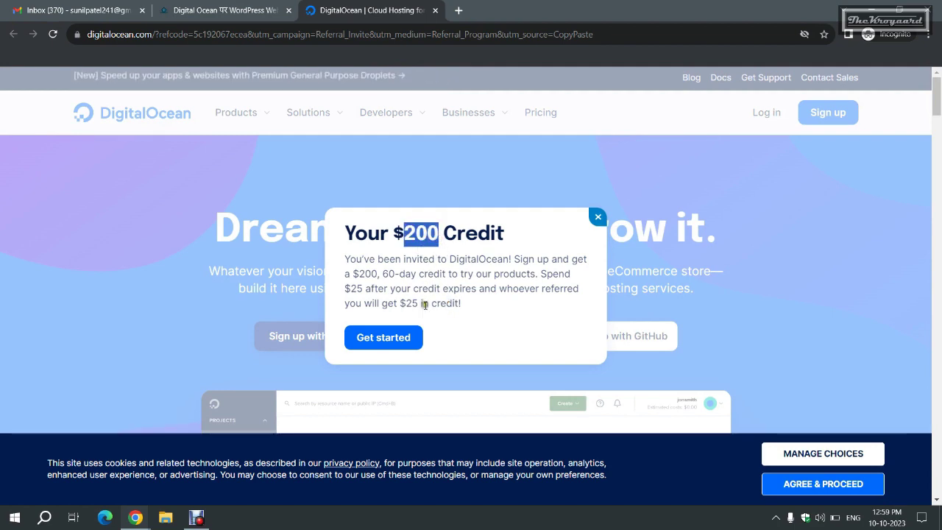
{"action": "left_click_drag", "start_coordinate": [424, 304], "coordinate": [386, 303]}
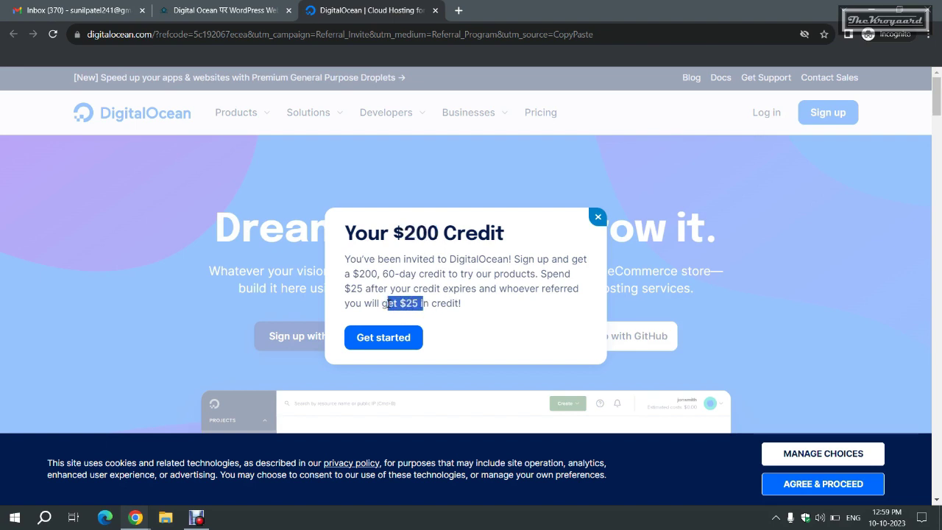
{"action": "left_click", "coordinate": [373, 343]}
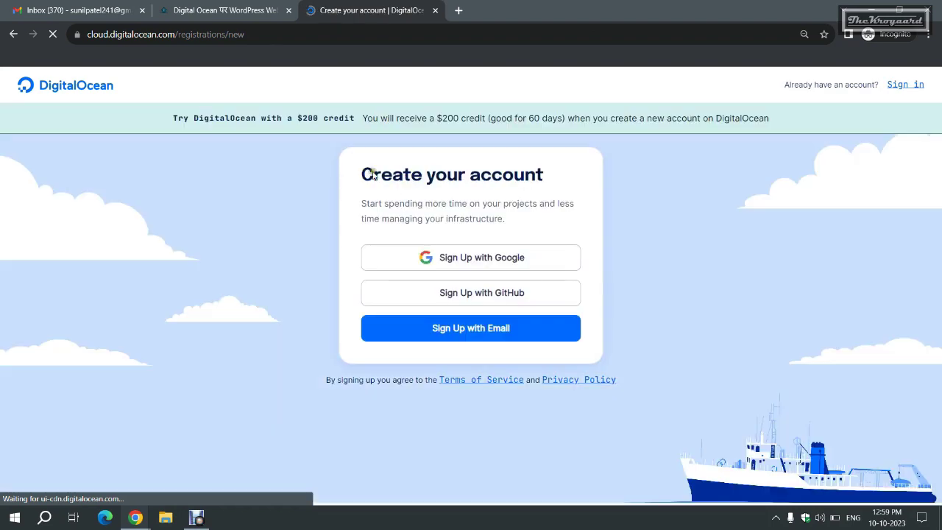
{"action": "left_click", "coordinate": [416, 255]}
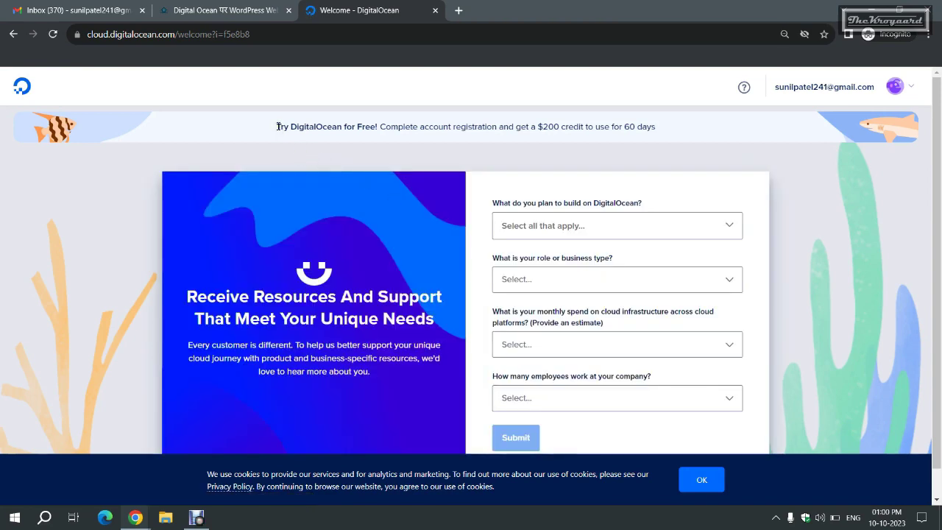
Choose 'A website or content site' as what you plan to build.
{"action": "left_click_drag", "start_coordinate": [277, 126], "coordinate": [622, 127]}
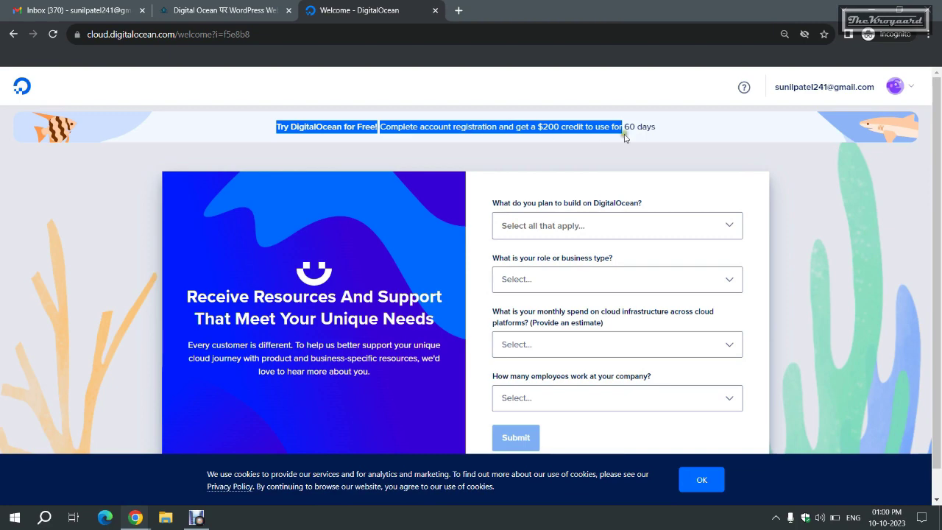
{"action": "left_click", "coordinate": [646, 128]}
{"action": "scroll", "coordinate": [559, 187], "scroll_direction": "down", "scroll_amount": 1}
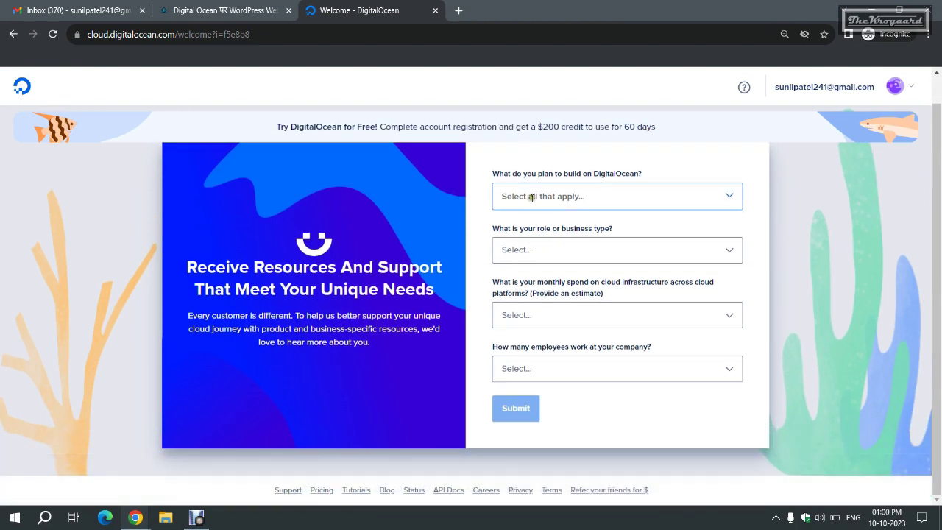
{"action": "left_click", "coordinate": [553, 197]}
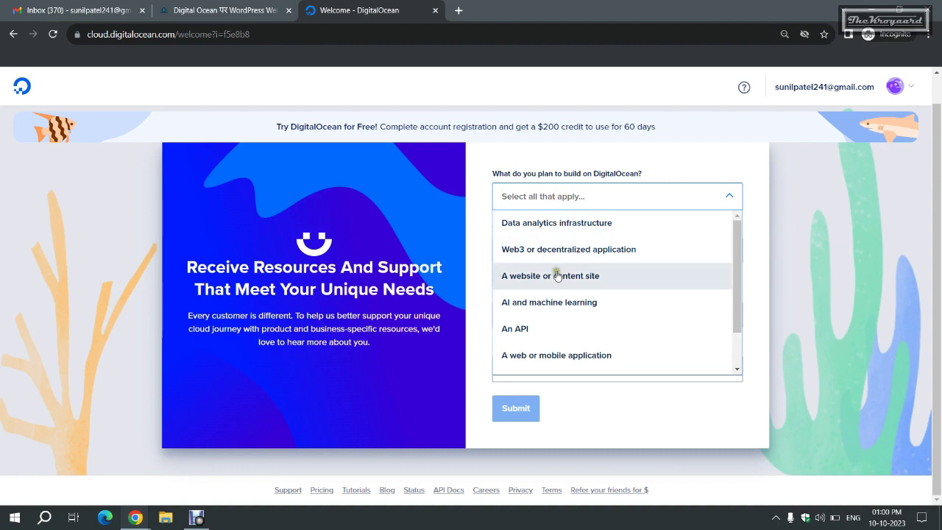
{"action": "scroll", "coordinate": [563, 294], "scroll_direction": "down", "scroll_amount": 1}
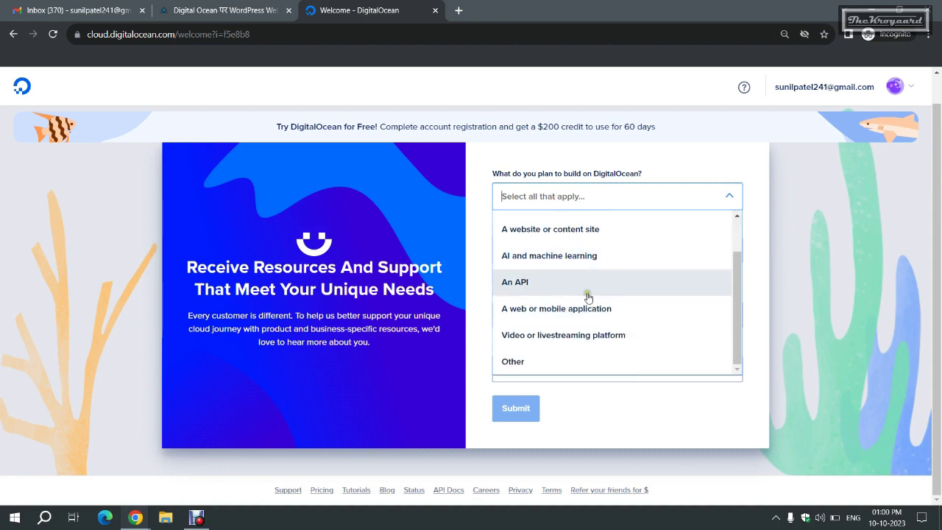
{"action": "scroll", "coordinate": [588, 298], "scroll_direction": "up", "scroll_amount": 1}
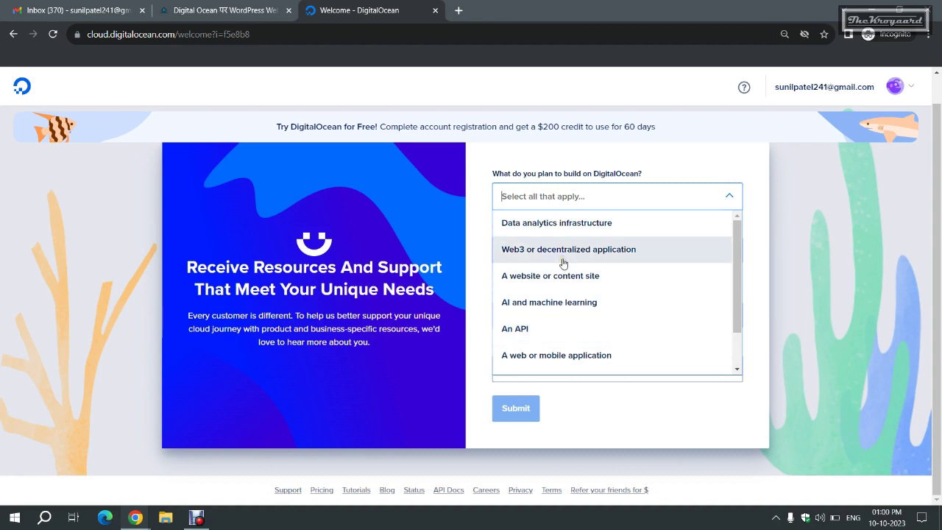
{"action": "left_click", "coordinate": [535, 277]}
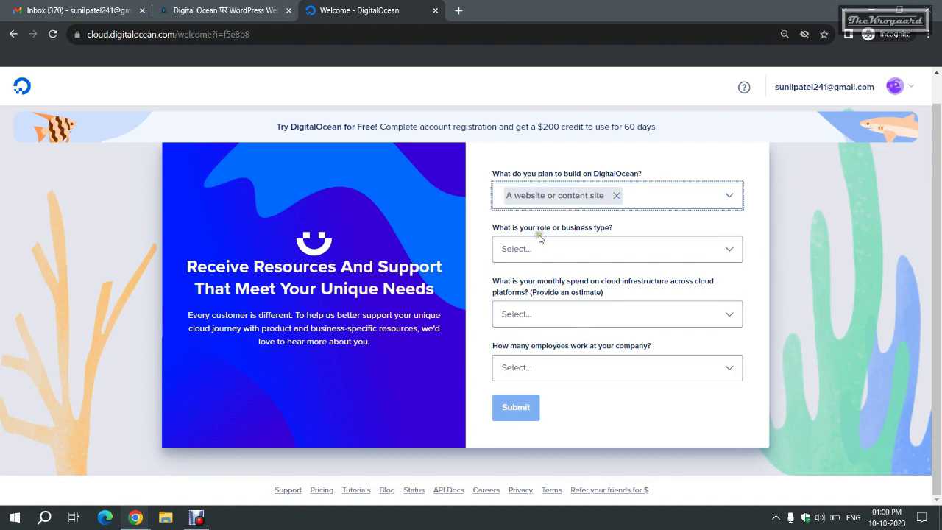
Pick Hobbyist or Student, $0 - $50 spend and I work alone, then submit.
{"action": "left_click", "coordinate": [530, 249]}
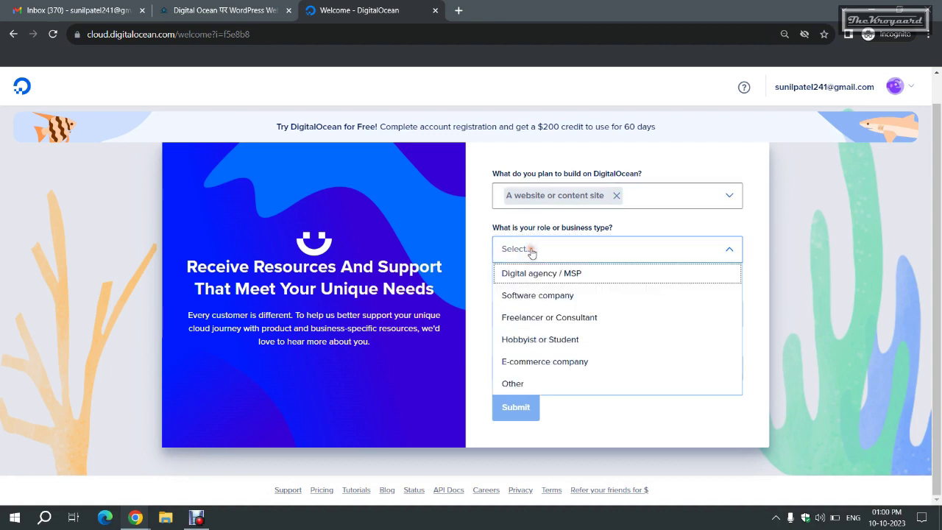
{"action": "left_click", "coordinate": [539, 343]}
{"action": "left_click", "coordinate": [540, 324]}
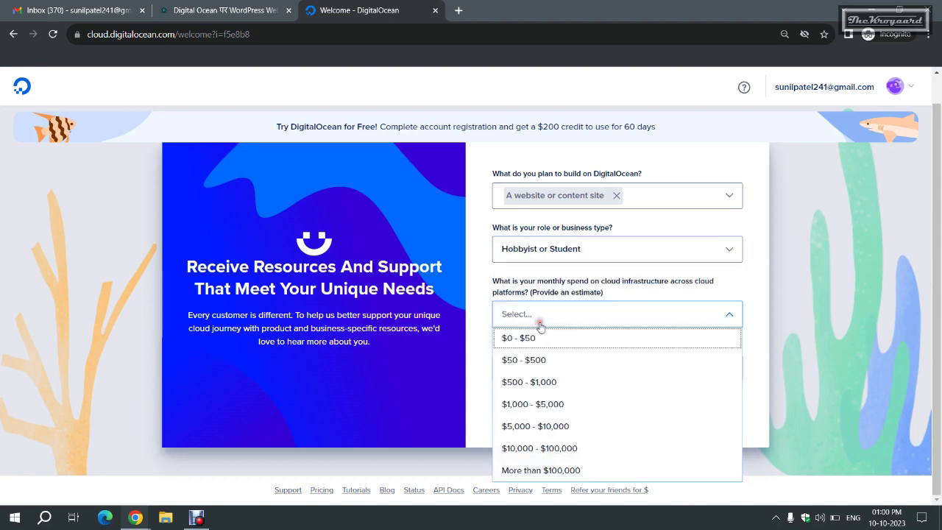
{"action": "left_click", "coordinate": [539, 338]}
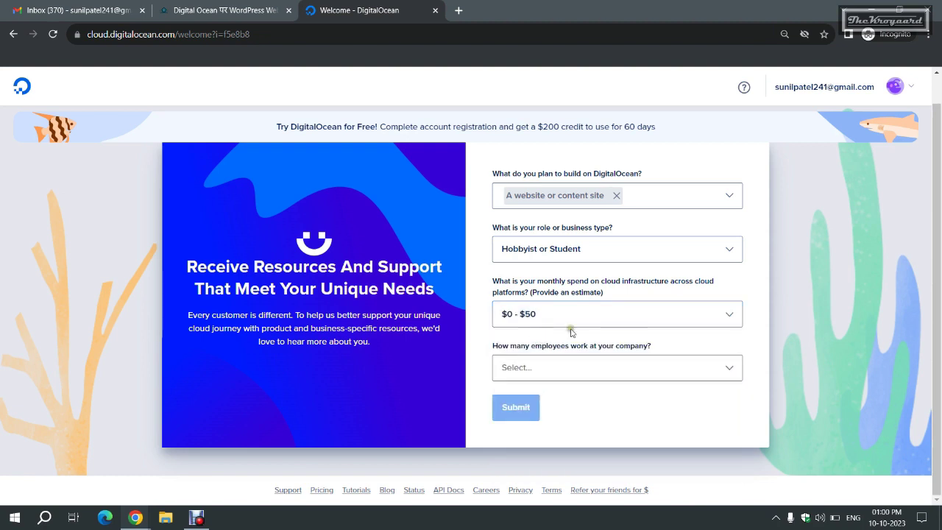
{"action": "left_click", "coordinate": [541, 364]}
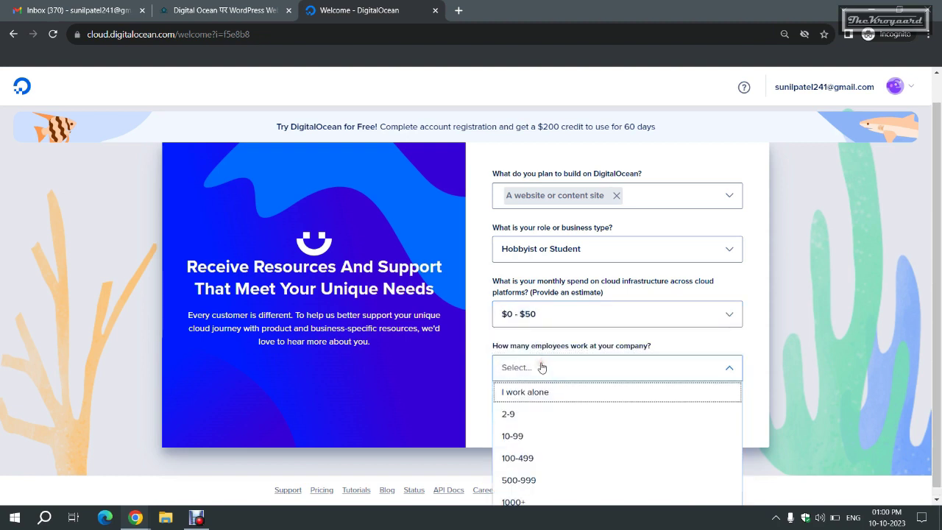
{"action": "left_click", "coordinate": [527, 392]}
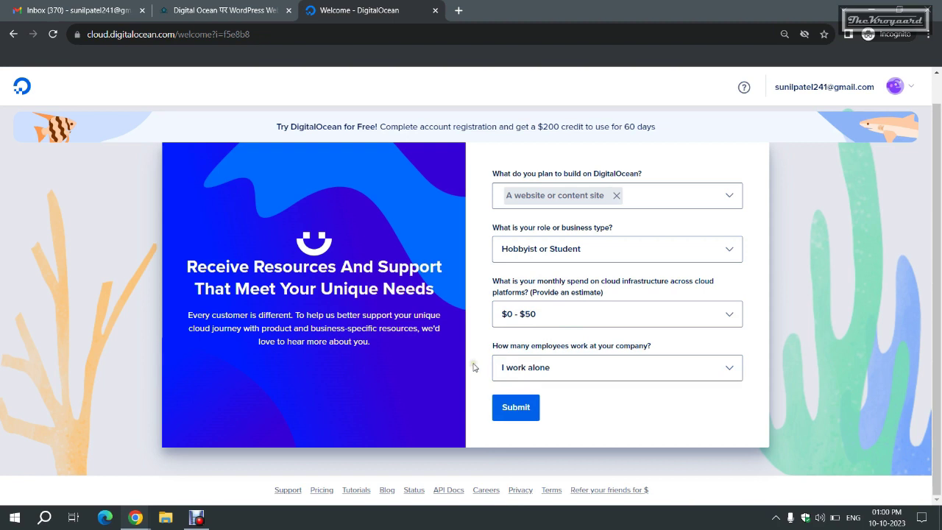
{"action": "left_click", "coordinate": [521, 407]}
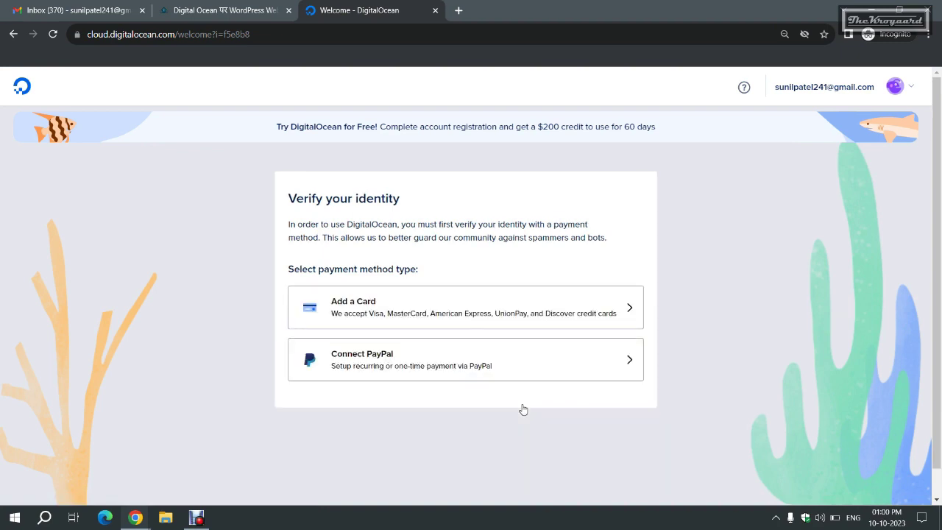
Choose to verify your identity with a card to open the Add Card form.
{"action": "left_click", "coordinate": [423, 314]}
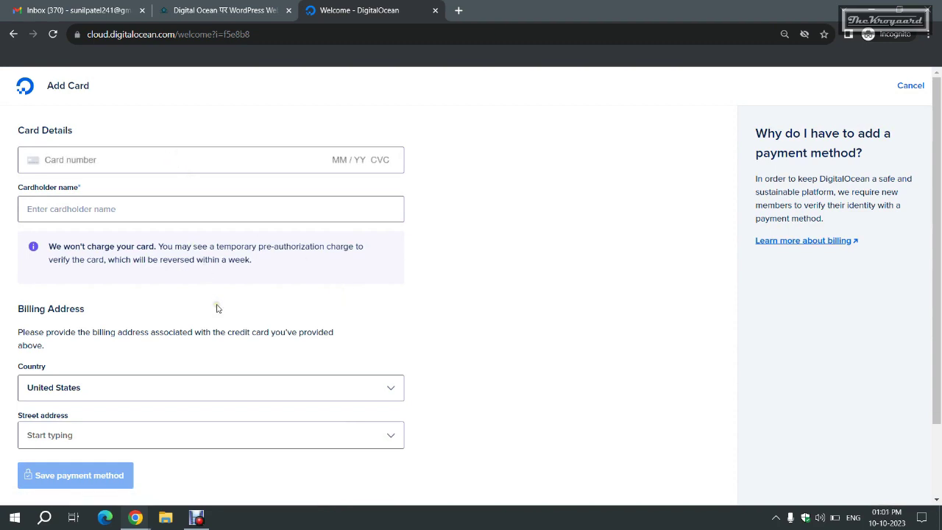
{"action": "scroll", "coordinate": [216, 309], "scroll_direction": "down", "scroll_amount": 2}
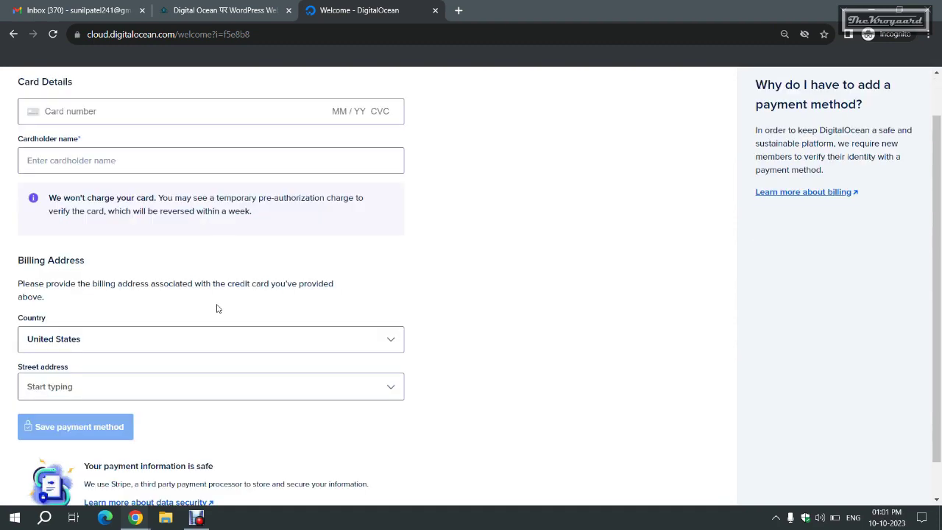
{"action": "scroll", "coordinate": [216, 306], "scroll_direction": "up", "scroll_amount": 2}
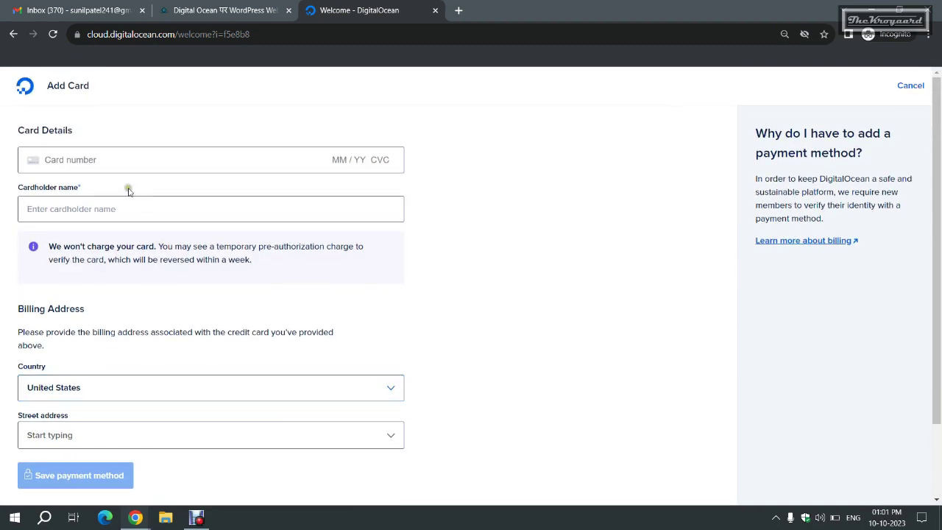
{"action": "scroll", "coordinate": [215, 258], "scroll_direction": "down", "scroll_amount": 2}
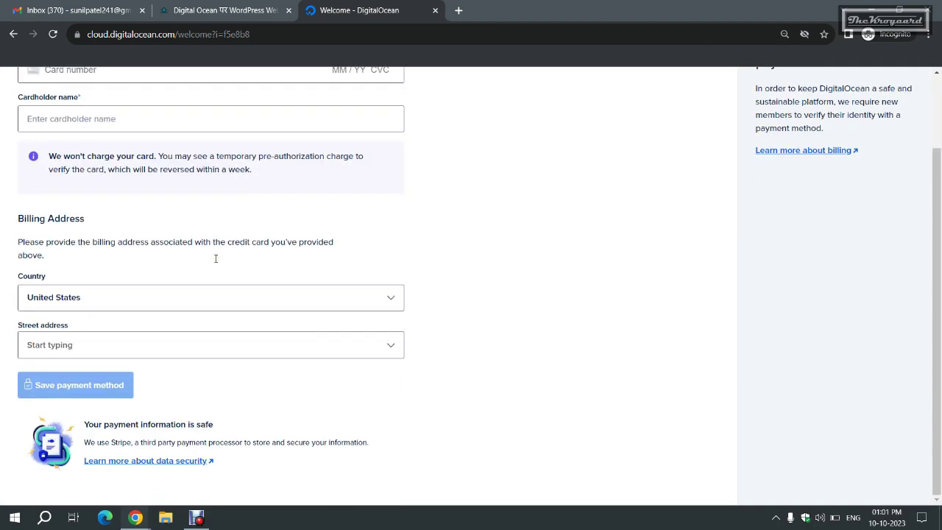
{"action": "scroll", "coordinate": [215, 258], "scroll_direction": "up", "scroll_amount": 2}
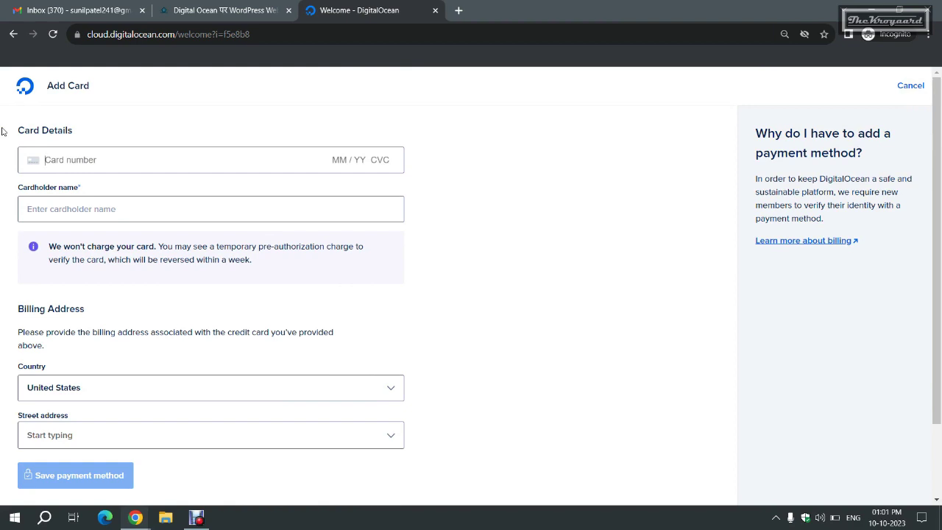
Highlight the no-charge card notice explaining the pre-authorization charge.
{"action": "left_click", "coordinate": [6, 205]}
{"action": "left_click", "coordinate": [45, 242]}
{"action": "left_click", "coordinate": [53, 252]}
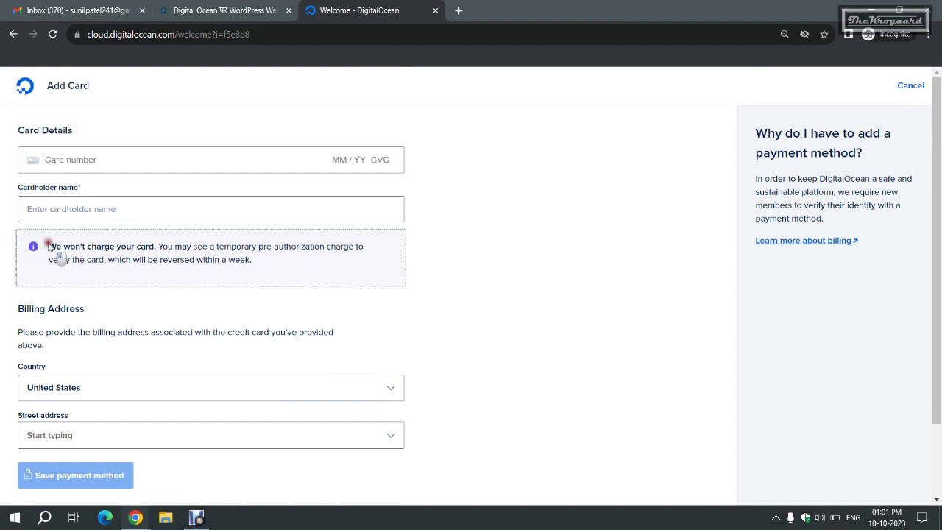
{"action": "left_click", "coordinate": [161, 250]}
{"action": "left_click_drag", "start_coordinate": [161, 250], "coordinate": [354, 260]}
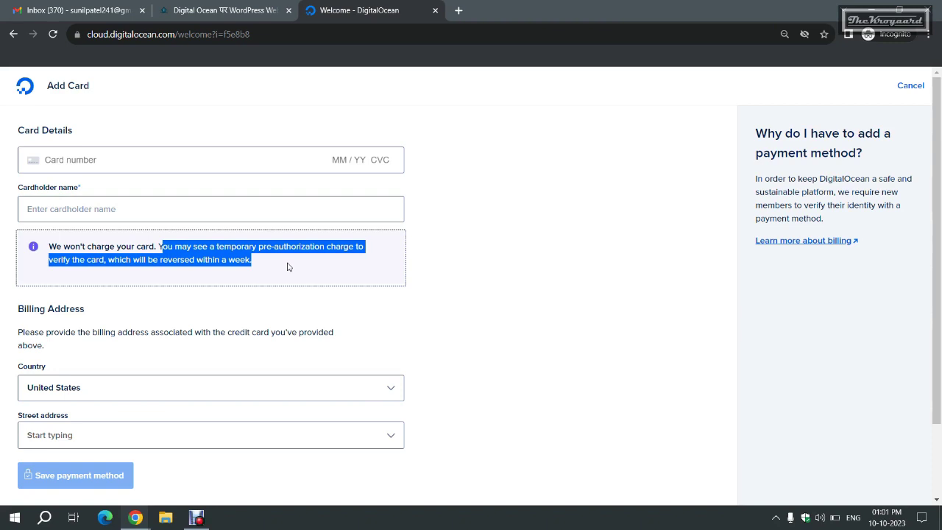
{"action": "left_click_drag", "start_coordinate": [288, 267], "coordinate": [53, 242]}
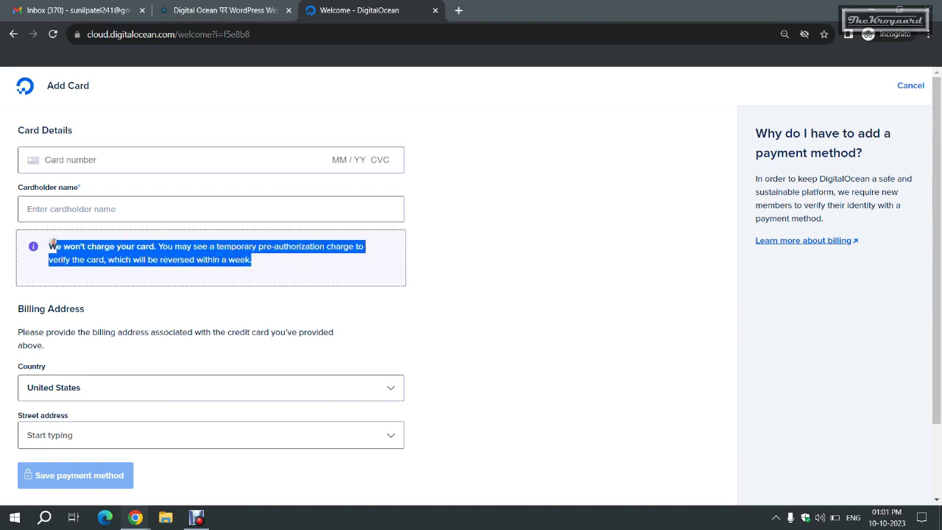
{"action": "scroll", "coordinate": [185, 301], "scroll_direction": "down", "scroll_amount": 2}
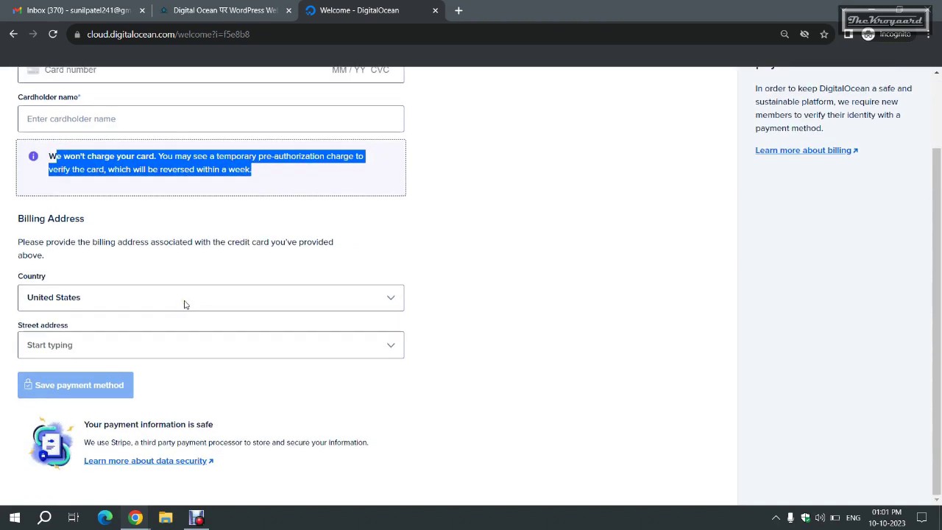
{"action": "scroll", "coordinate": [184, 304], "scroll_direction": "up", "scroll_amount": 2}
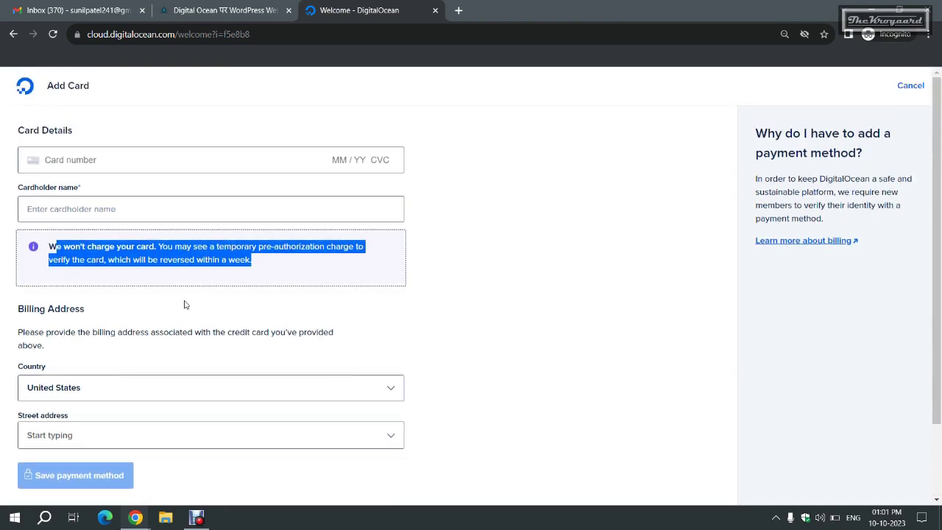
Switch to the project's browser window and begin creating a new droplet.
{"action": "mouse_move", "coordinate": [135, 515]}
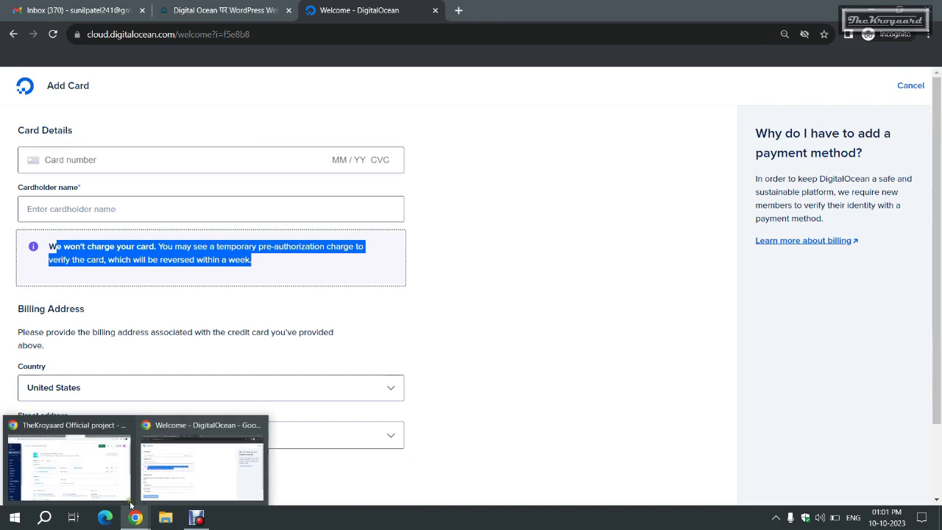
{"action": "left_click", "coordinate": [103, 478]}
{"action": "scroll", "coordinate": [515, 295], "scroll_direction": "down", "scroll_amount": 2}
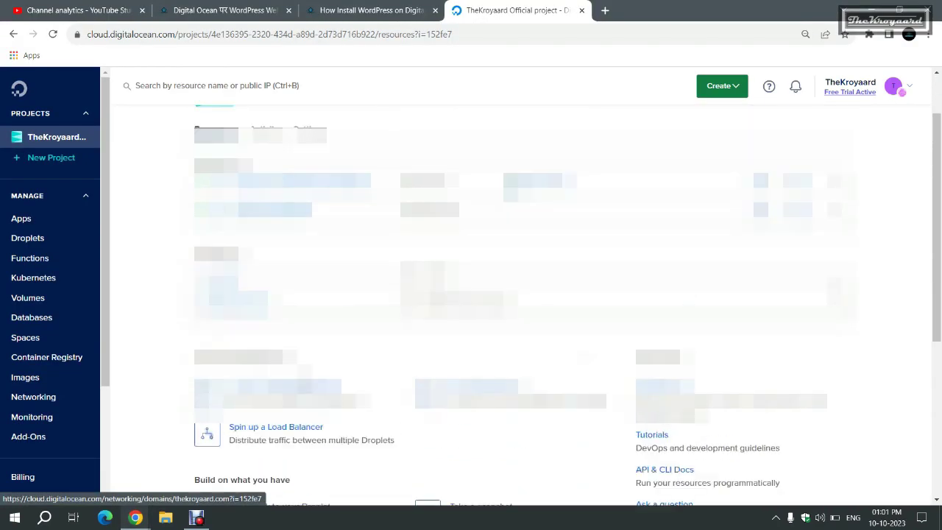
{"action": "scroll", "coordinate": [515, 295], "scroll_direction": "up", "scroll_amount": 1}
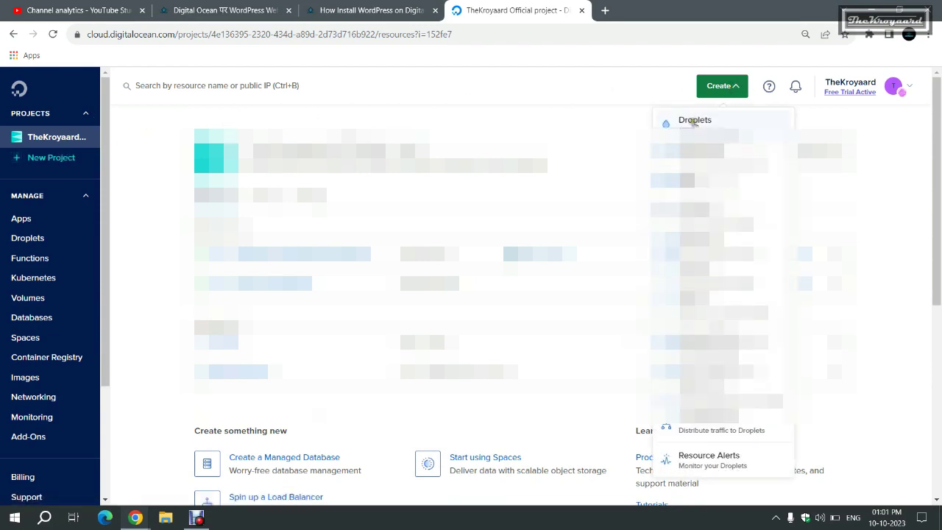
{"action": "left_click", "coordinate": [692, 124]}
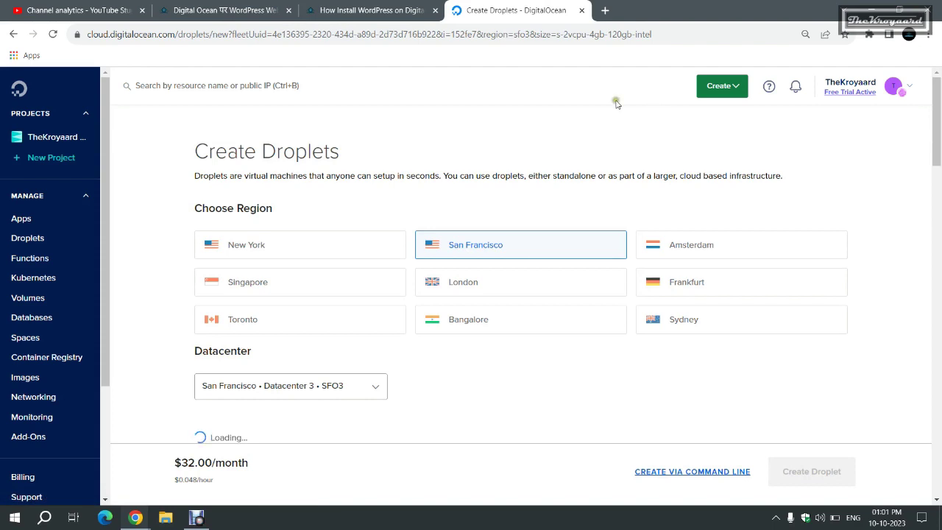
Select the Marketplace image WordPress 6.1.1 on Ubuntu 22.04.
{"action": "scroll", "coordinate": [573, 156], "scroll_direction": "down", "scroll_amount": 3}
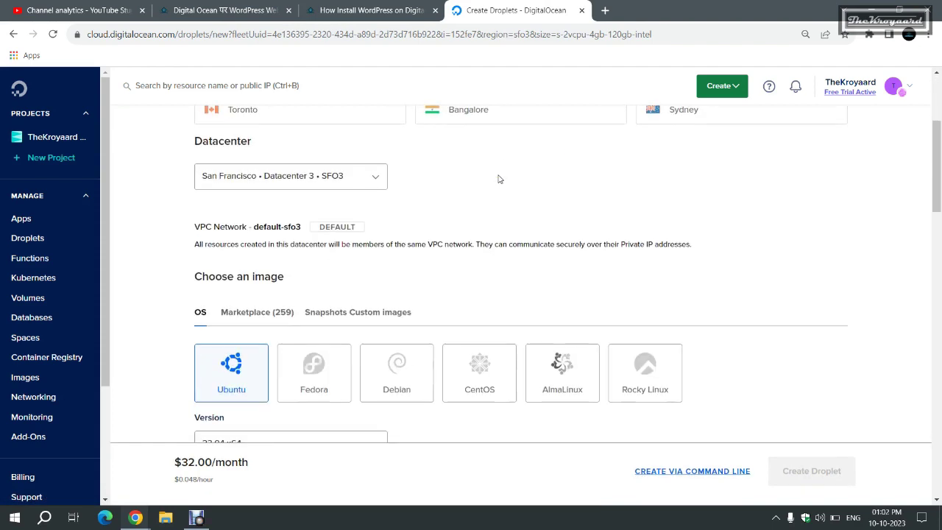
{"action": "scroll", "coordinate": [370, 155], "scroll_direction": "down", "scroll_amount": 2}
{"action": "left_click", "coordinate": [260, 162]}
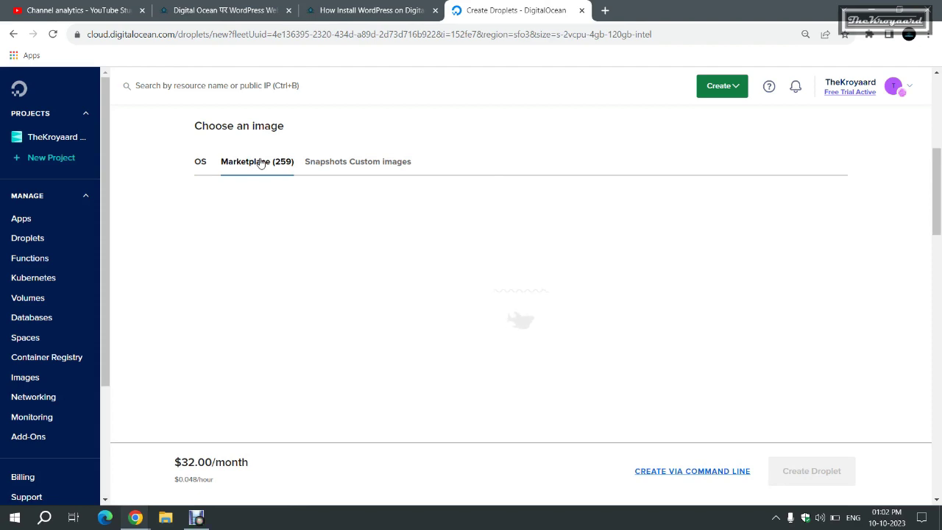
{"action": "scroll", "coordinate": [321, 269], "scroll_direction": "down", "scroll_amount": 1}
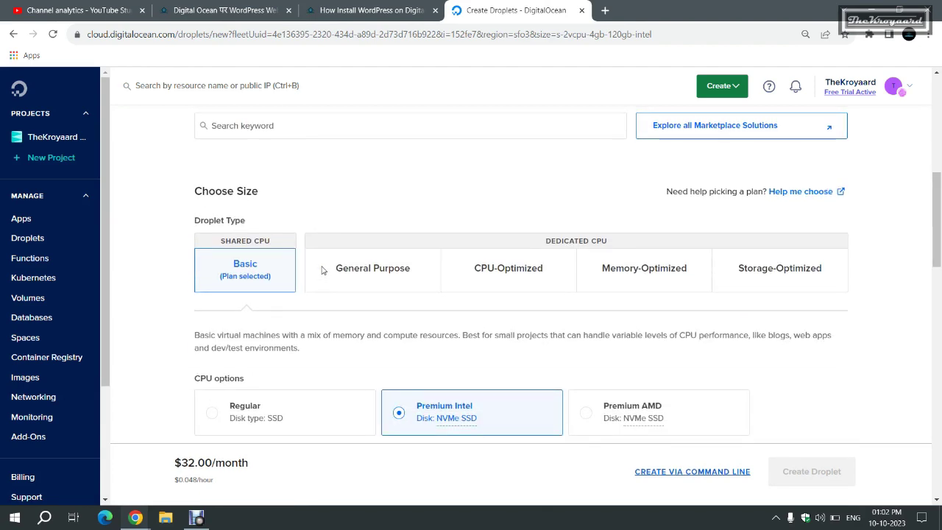
{"action": "scroll", "coordinate": [271, 298], "scroll_direction": "up", "scroll_amount": 2}
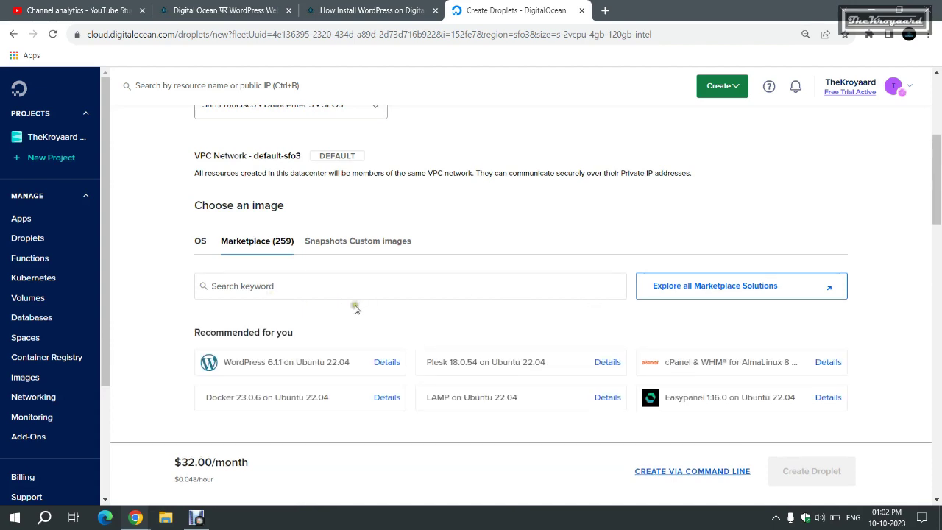
{"action": "scroll", "coordinate": [158, 351], "scroll_direction": "down", "scroll_amount": 3}
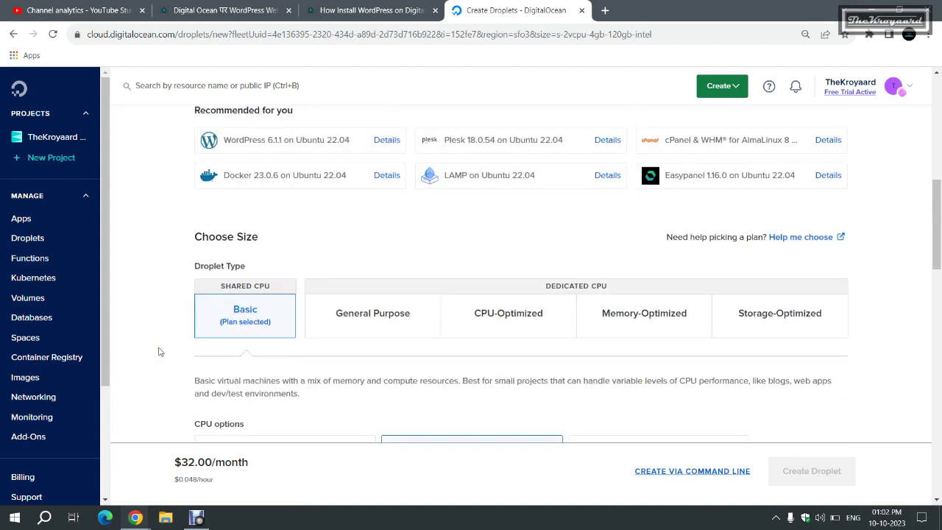
{"action": "left_click", "coordinate": [247, 150]}
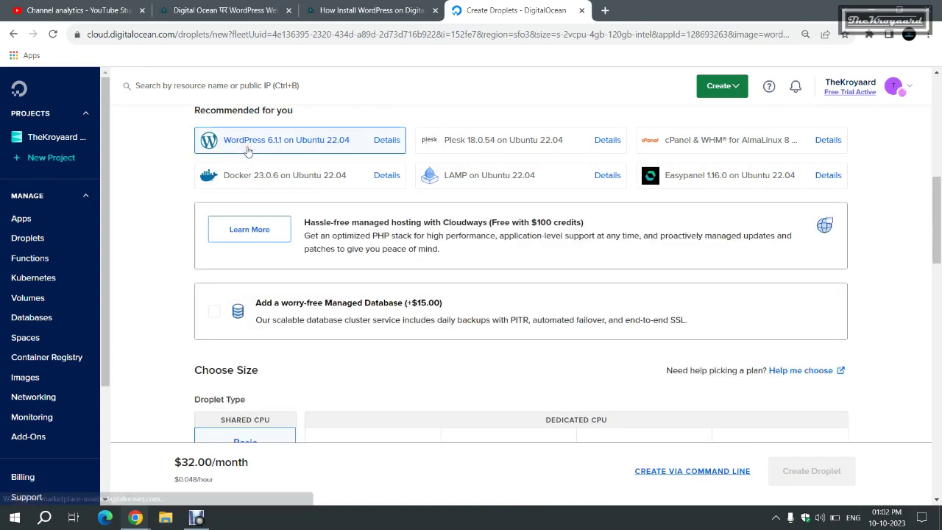
Use the Regular SSD CPU with the $6/month plan (1 GB, 1 CPU, 25 GB).
{"action": "scroll", "coordinate": [162, 291], "scroll_direction": "down", "scroll_amount": 2}
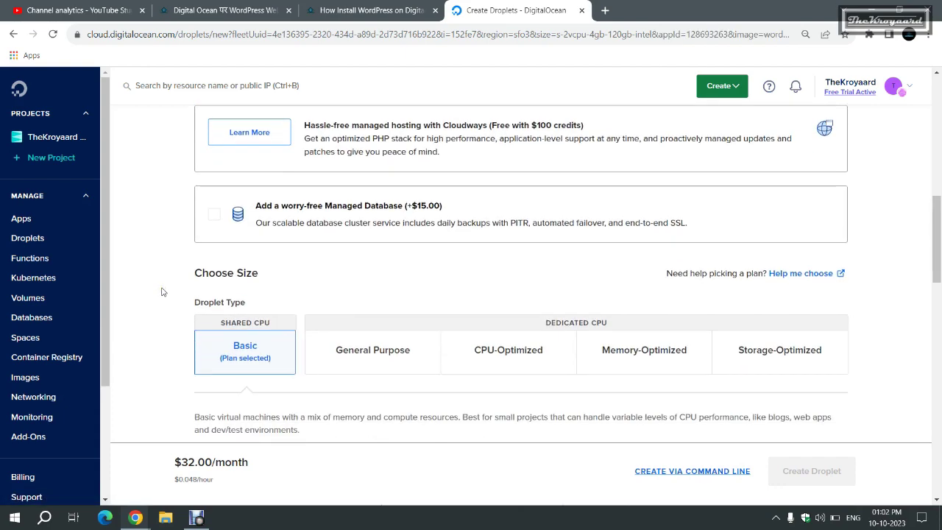
{"action": "scroll", "coordinate": [162, 292], "scroll_direction": "down", "scroll_amount": 2}
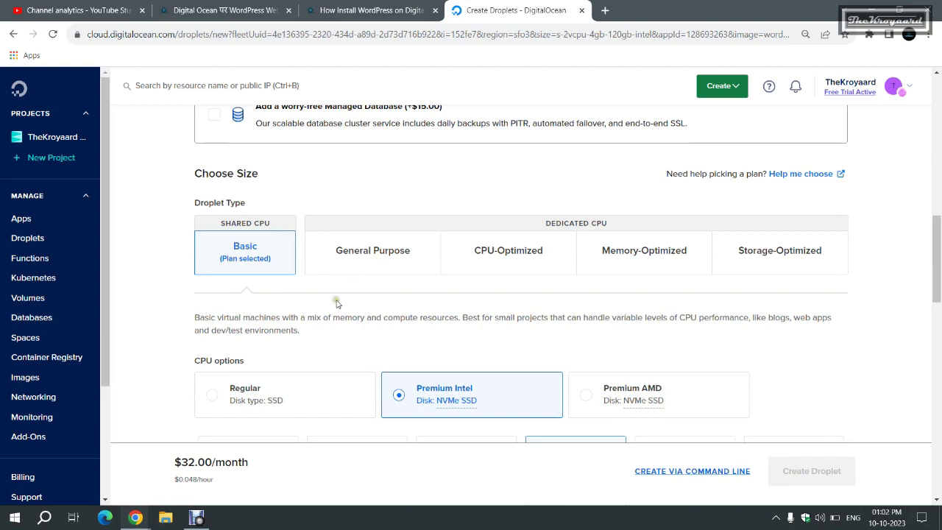
{"action": "scroll", "coordinate": [336, 304], "scroll_direction": "down", "scroll_amount": 1}
{"action": "scroll", "coordinate": [337, 304], "scroll_direction": "down", "scroll_amount": 2}
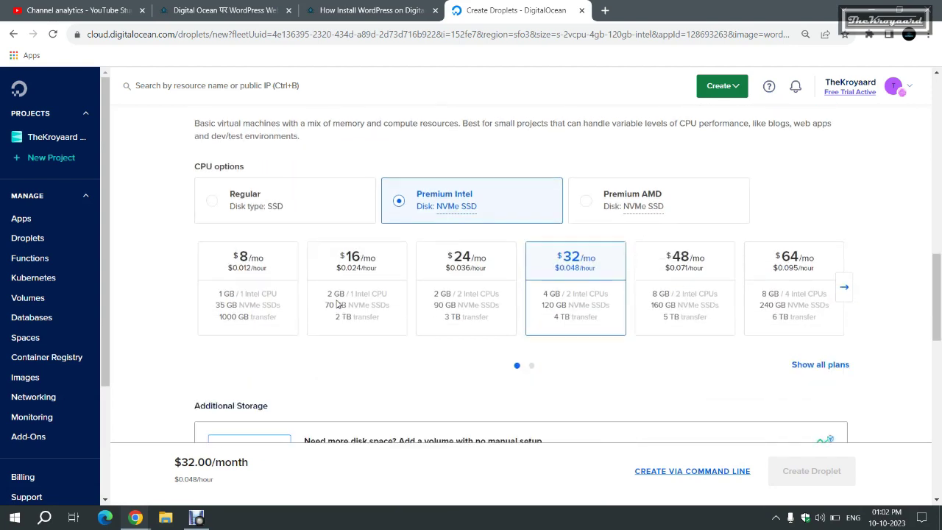
{"action": "scroll", "coordinate": [336, 302], "scroll_direction": "up", "scroll_amount": 2}
{"action": "left_click", "coordinate": [233, 340]}
{"action": "scroll", "coordinate": [232, 340], "scroll_direction": "down", "scroll_amount": 3}
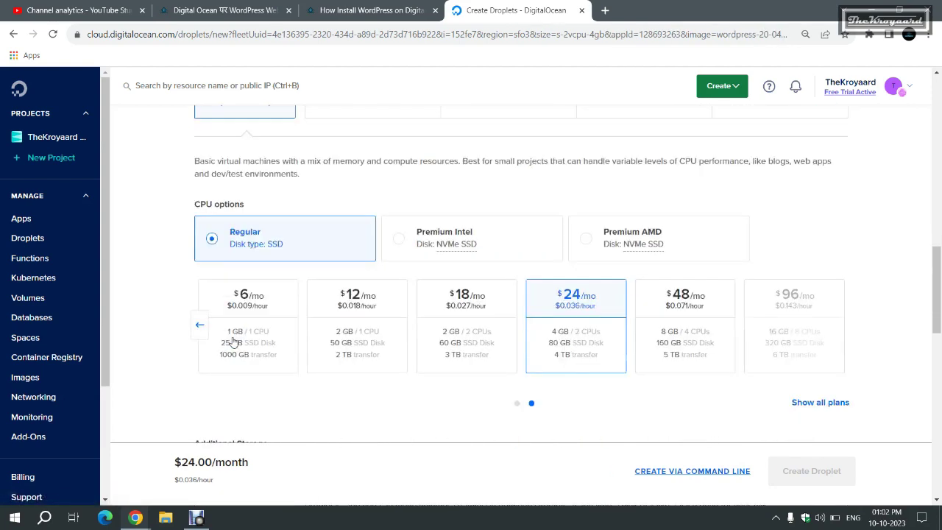
{"action": "left_click", "coordinate": [228, 214]}
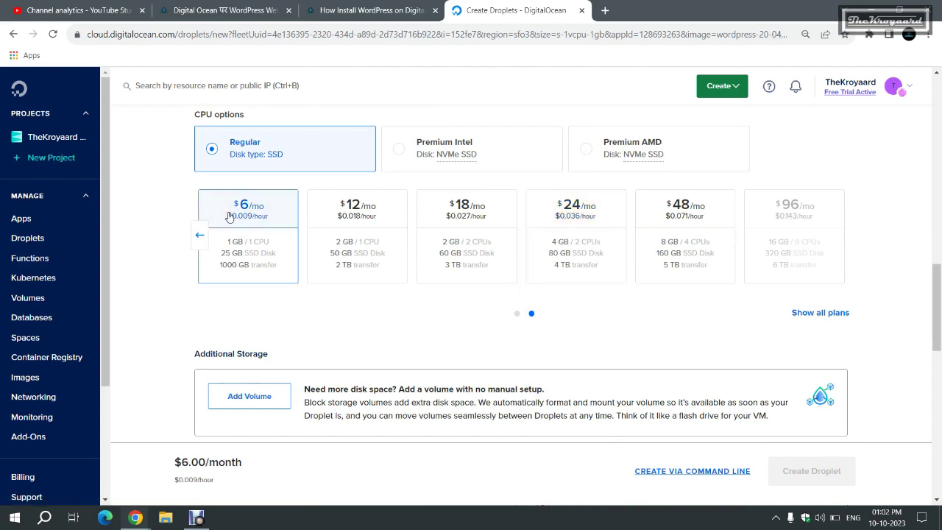
{"action": "left_click", "coordinate": [398, 150]}
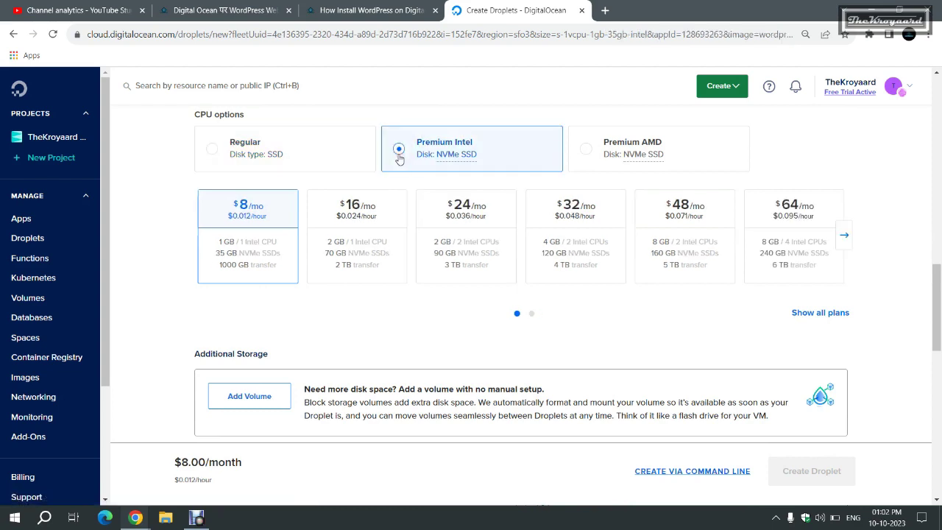
{"action": "left_click", "coordinate": [305, 165]}
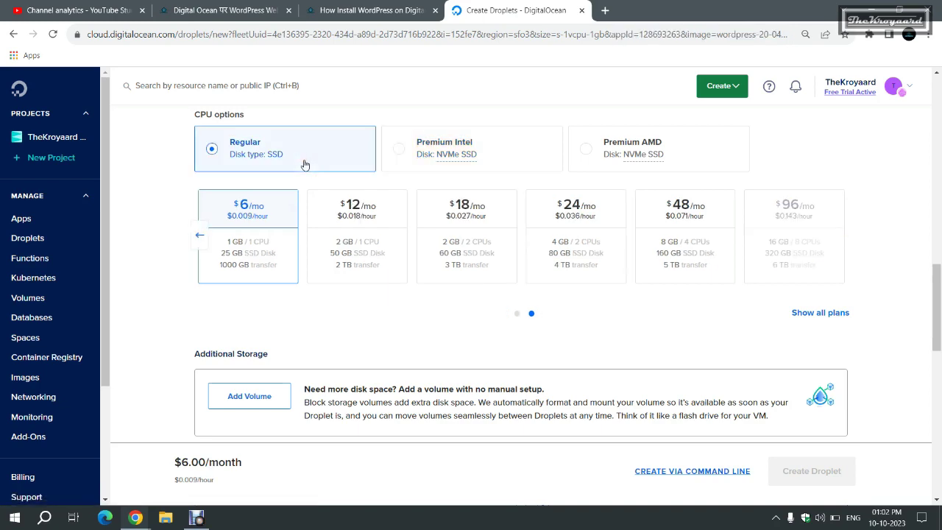
{"action": "scroll", "coordinate": [316, 290], "scroll_direction": "down", "scroll_amount": 3}
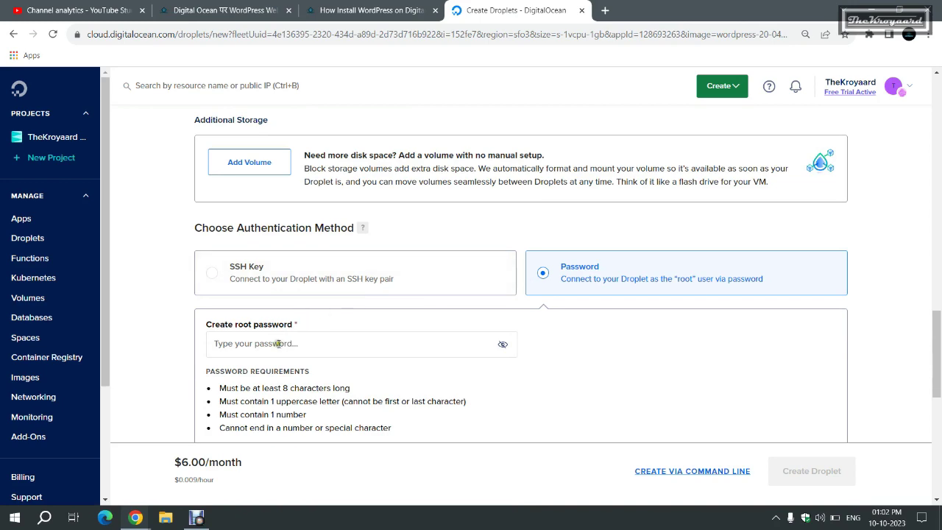
Select Password authentication and look over the droplet hostname.
{"action": "left_click", "coordinate": [278, 343]}
{"action": "scroll", "coordinate": [186, 357], "scroll_direction": "down", "scroll_amount": 2}
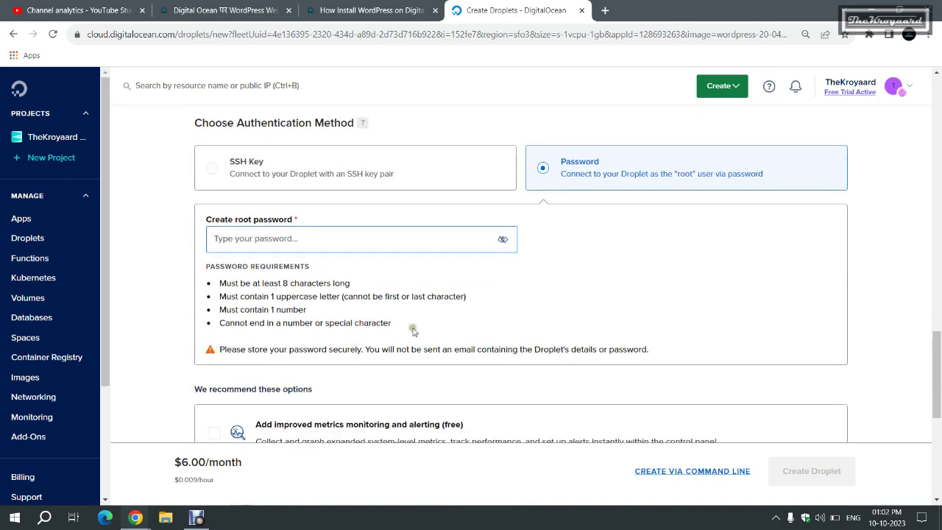
{"action": "left_click_drag", "start_coordinate": [413, 329], "coordinate": [184, 296]}
{"action": "left_click", "coordinate": [186, 298]}
{"action": "scroll", "coordinate": [186, 298], "scroll_direction": "down", "scroll_amount": 3}
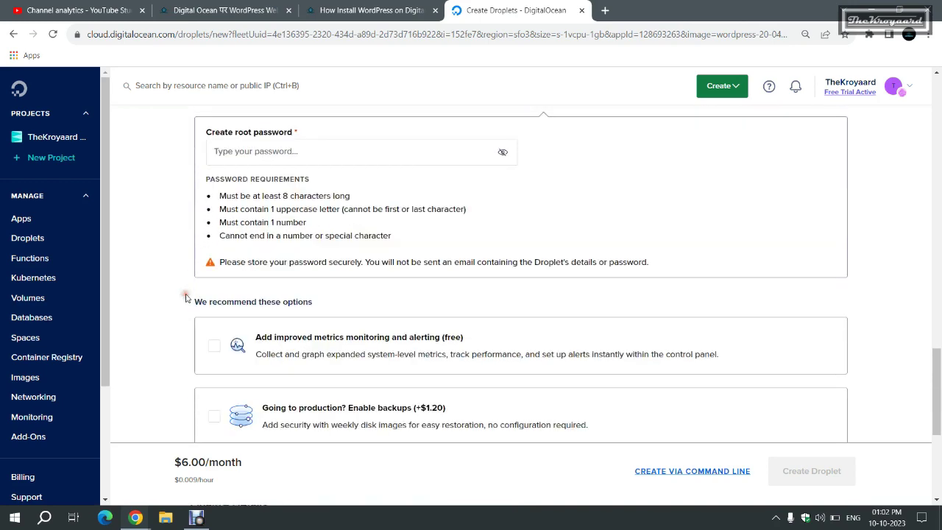
{"action": "scroll", "coordinate": [186, 298], "scroll_direction": "down", "scroll_amount": 2}
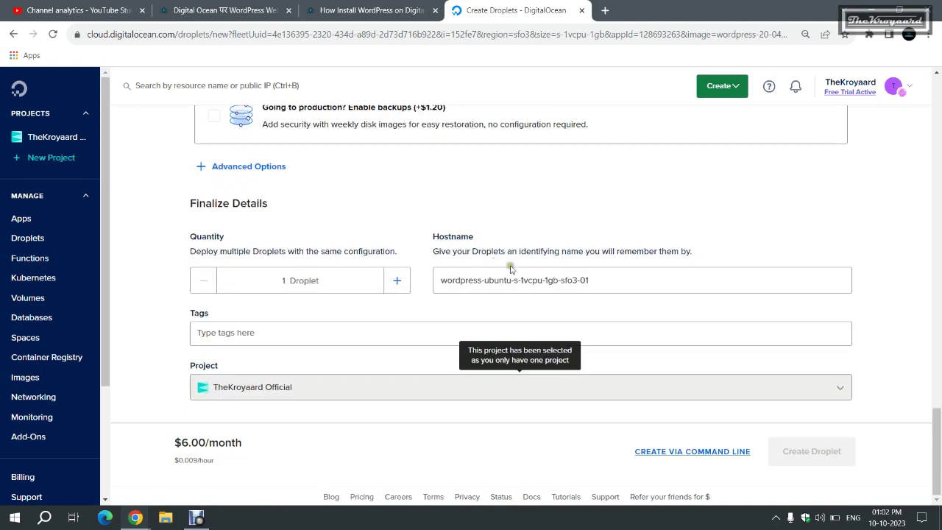
{"action": "left_click_drag", "start_coordinate": [531, 279], "coordinate": [387, 305]}
{"action": "left_click", "coordinate": [390, 305]}
{"action": "left_click_drag", "start_coordinate": [454, 281], "coordinate": [672, 292]}
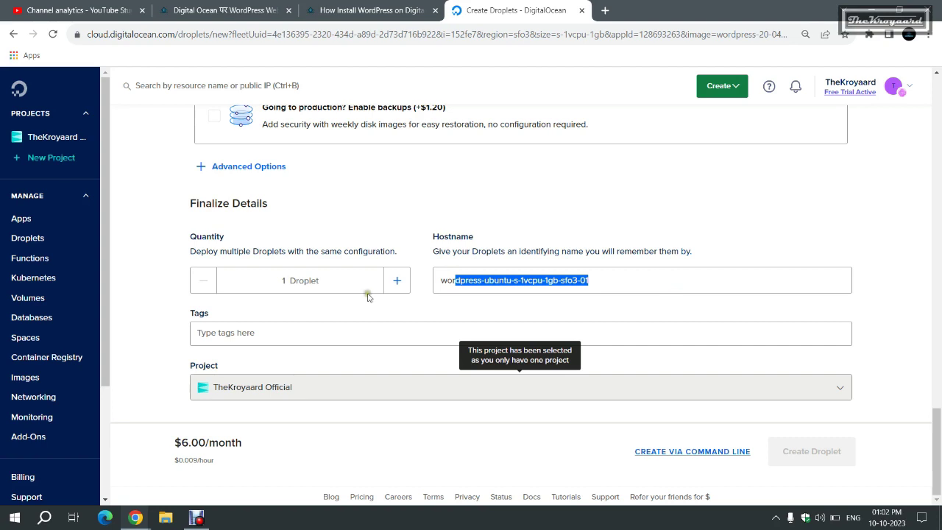
{"action": "mouse_move", "coordinate": [810, 450]}
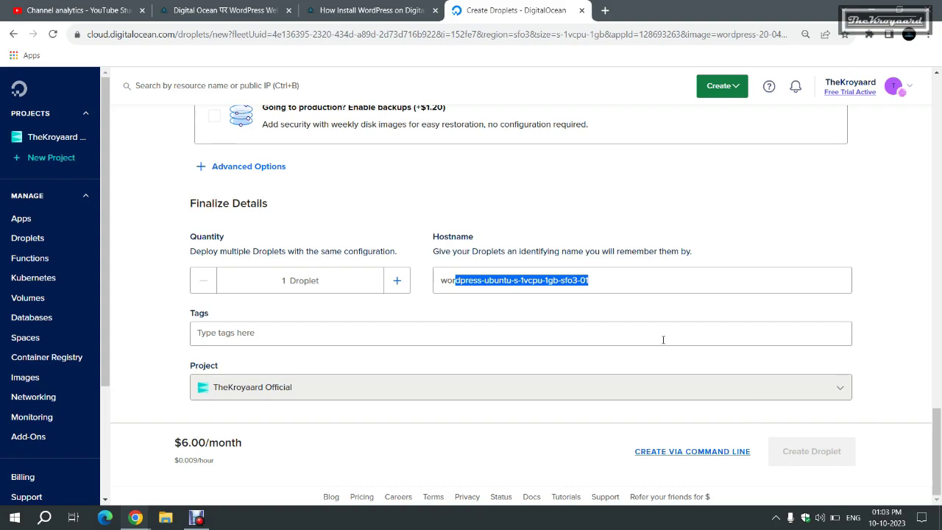
Type a root password into the Create root password field.
{"action": "scroll", "coordinate": [663, 339], "scroll_direction": "up", "scroll_amount": 10}
{"action": "scroll", "coordinate": [664, 338], "scroll_direction": "down", "scroll_amount": 15}
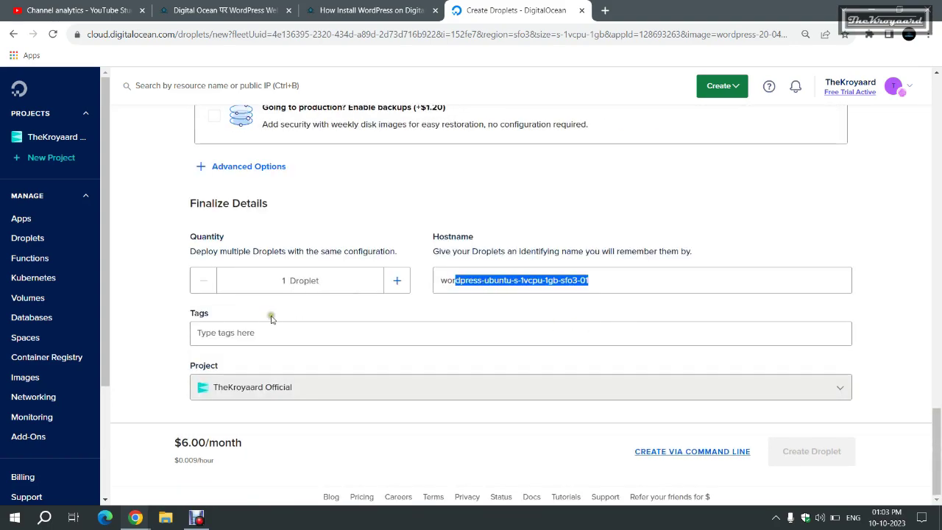
{"action": "scroll", "coordinate": [271, 318], "scroll_direction": "up", "scroll_amount": 5}
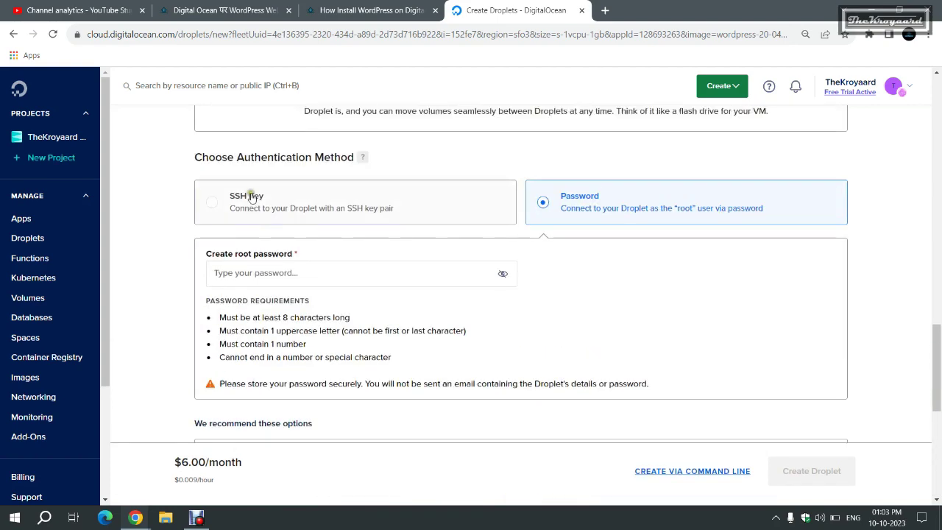
{"action": "left_click", "coordinate": [248, 275]}
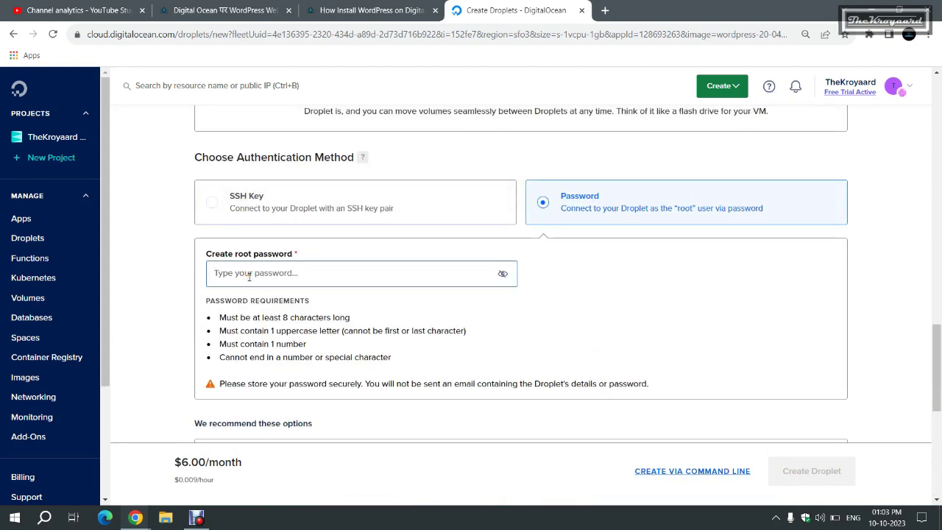
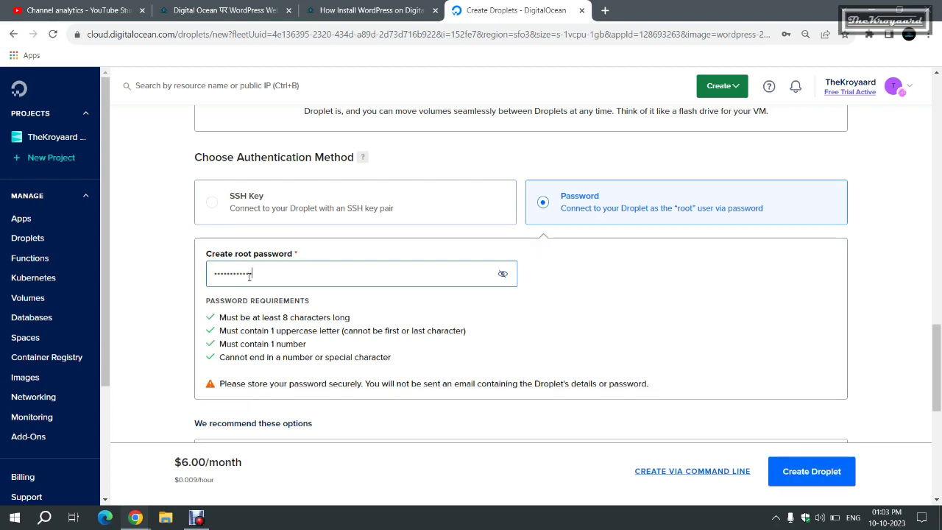
Launch the WordPress droplet creation and go to the Networking section.
{"action": "left_click", "coordinate": [785, 471]}
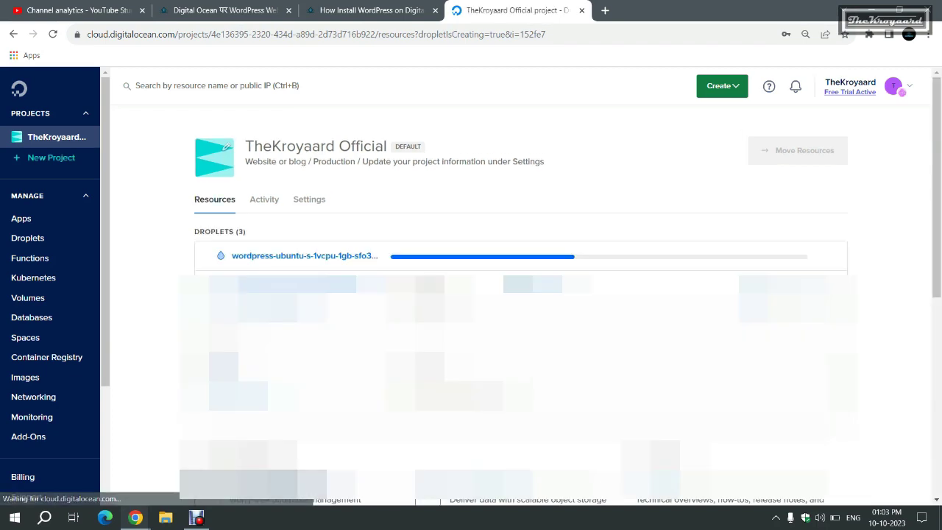
{"action": "left_click", "coordinate": [49, 399]}
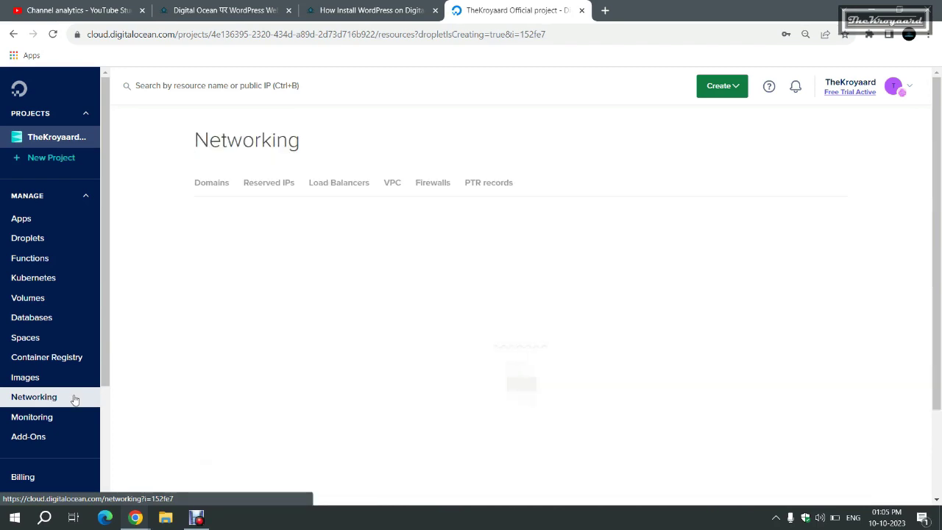
Add usemytools.in as a new domain from the Domains tab.
{"action": "left_click", "coordinate": [214, 184]}
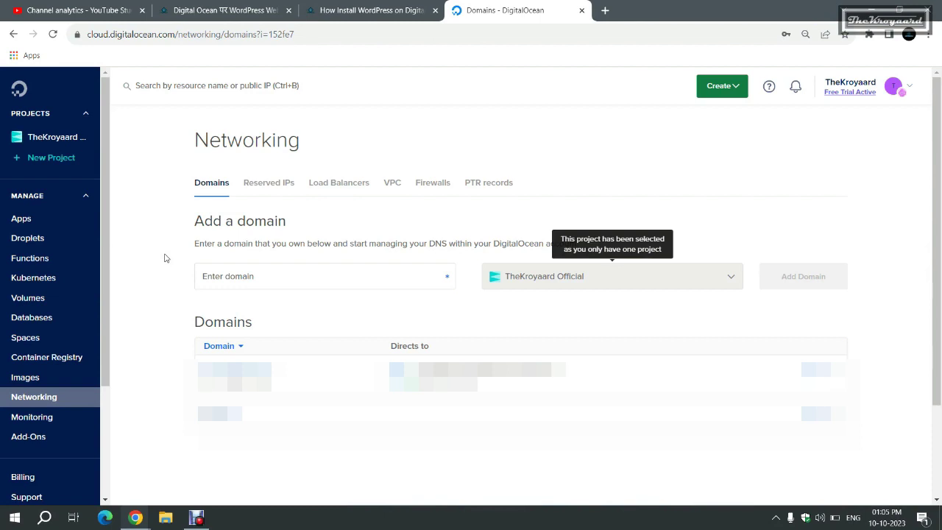
{"action": "left_click", "coordinate": [233, 276]}
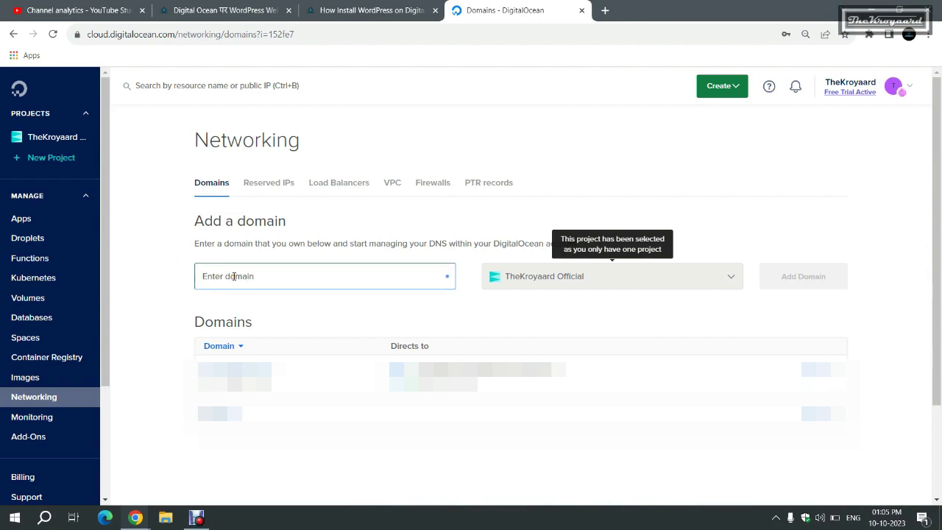
{"action": "type", "text": "usemytools.in"}
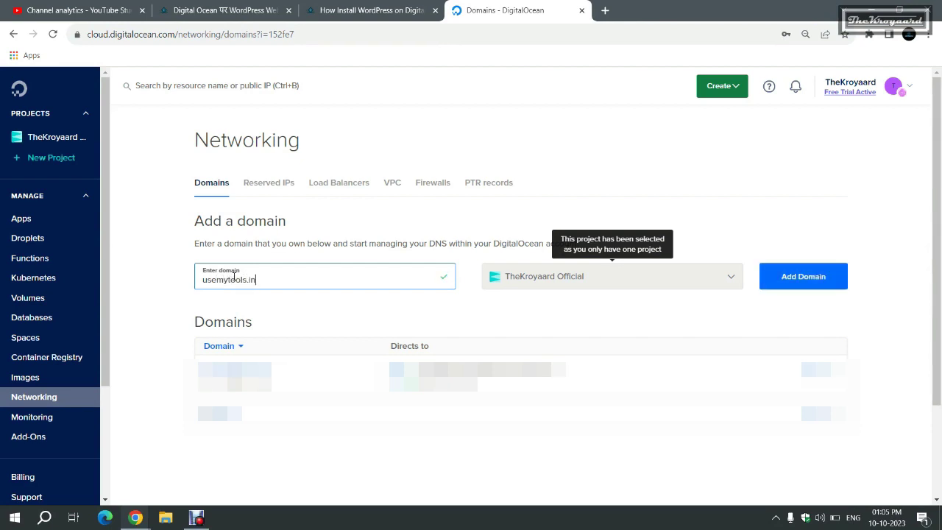
{"action": "left_click", "coordinate": [787, 280]}
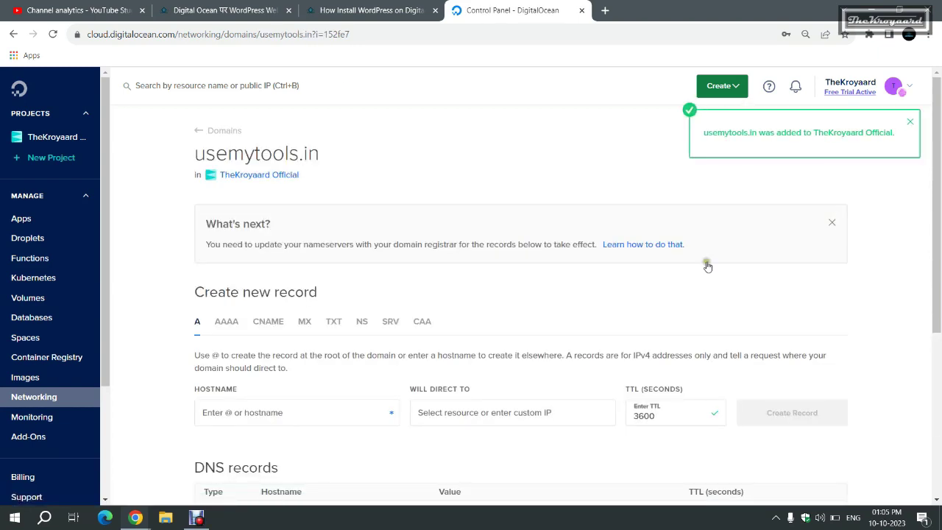
Open TheKroyaard Official project in a new tab and copy the droplet IP 147.182.205.62.
{"action": "scroll", "coordinate": [454, 209], "scroll_direction": "down", "scroll_amount": 3}
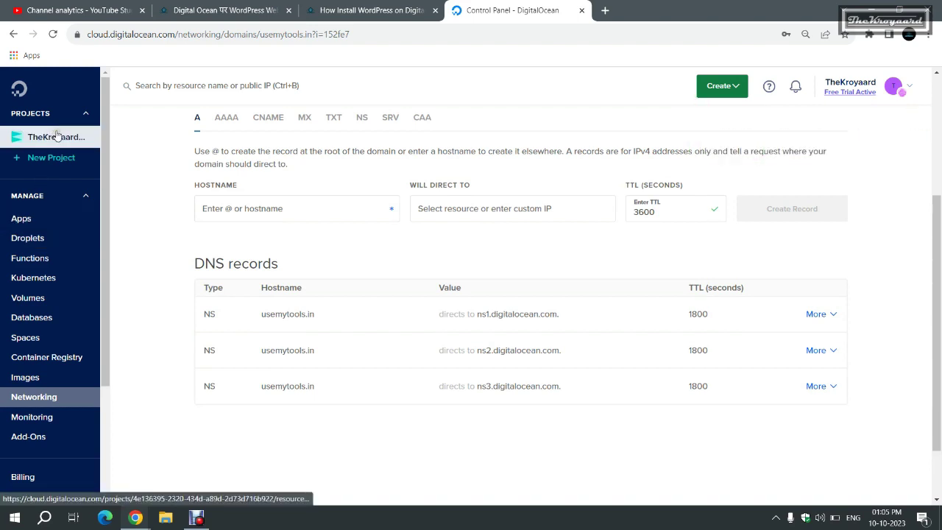
{"action": "right_click", "coordinate": [39, 398]}
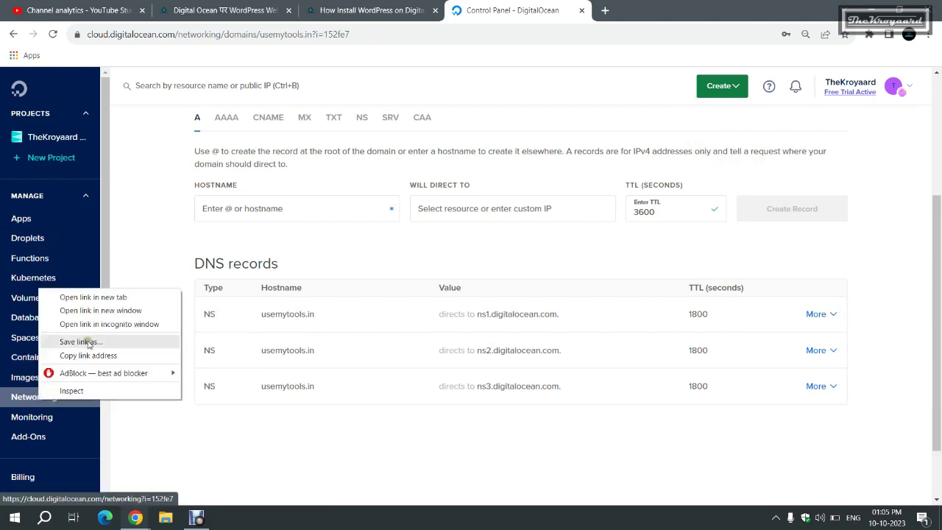
{"action": "left_click", "coordinate": [270, 57]}
{"action": "left_click", "coordinate": [259, 37]}
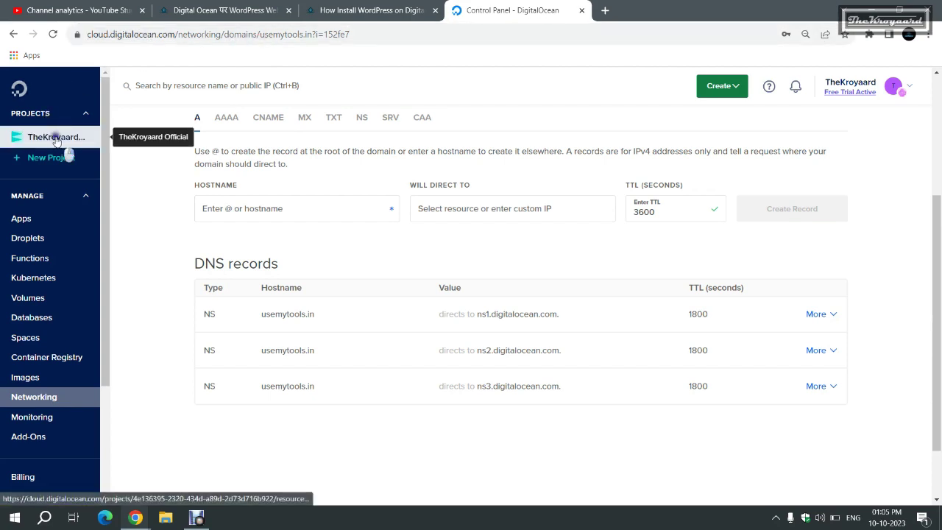
{"action": "right_click", "coordinate": [92, 135]}
{"action": "left_click", "coordinate": [118, 129]}
{"action": "left_click", "coordinate": [622, 9]}
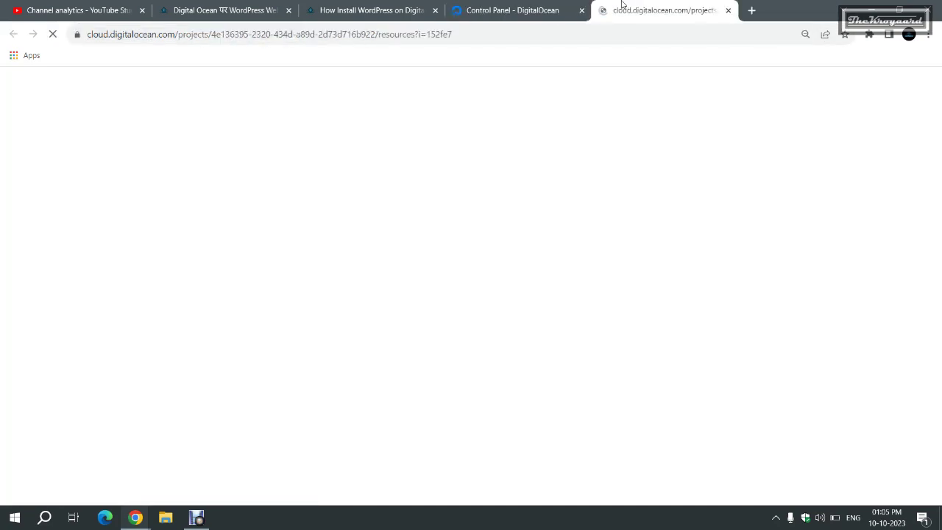
{"action": "left_click", "coordinate": [537, 8]}
{"action": "left_click", "coordinate": [641, 9]}
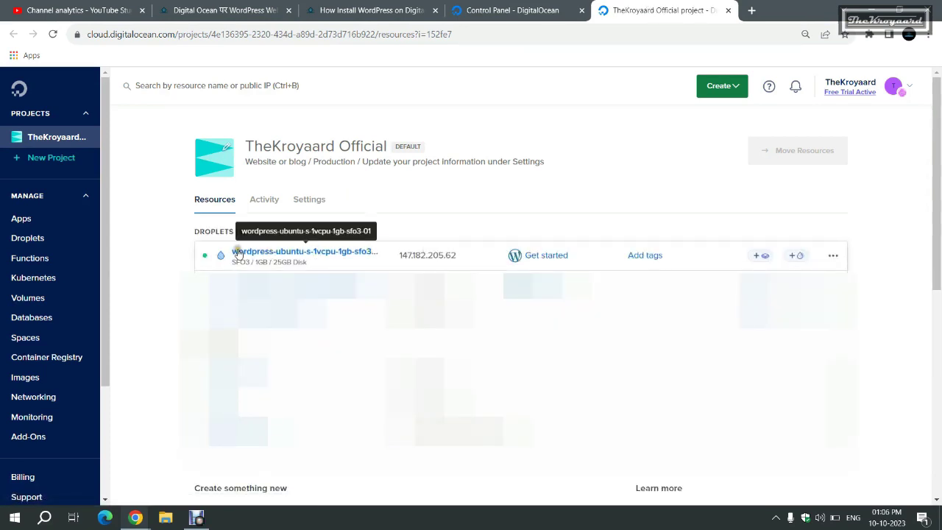
{"action": "left_click", "coordinate": [466, 255]}
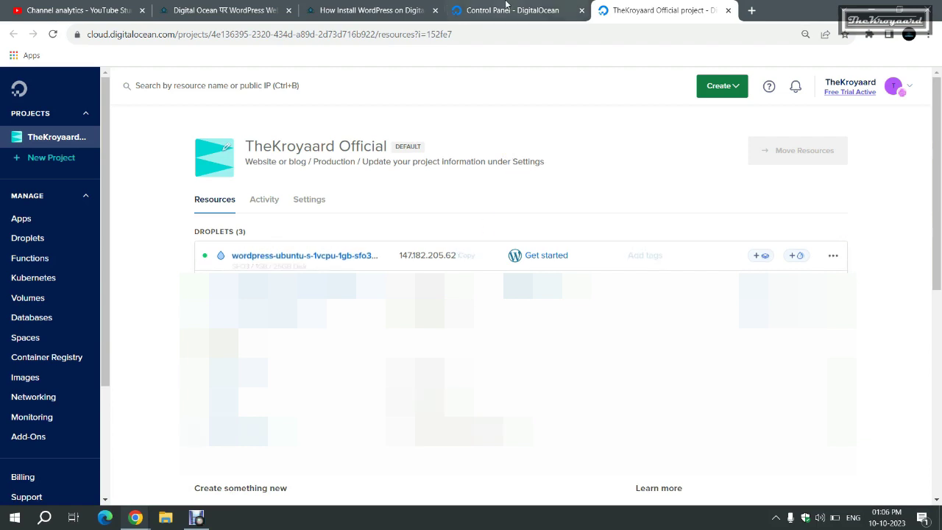
Create an A record with hostname @ pointing usemytools.in to the WordPress droplet (147.182.205.62).
{"action": "left_click", "coordinate": [513, 10]}
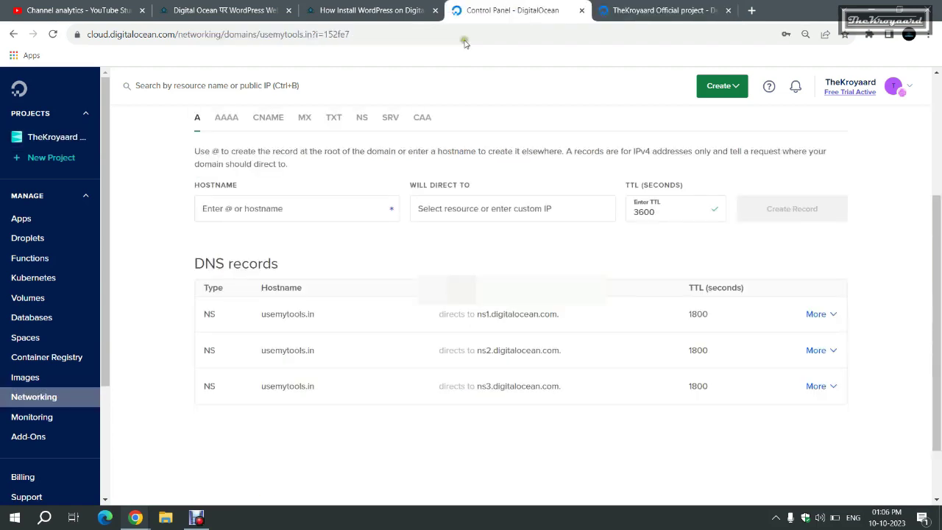
{"action": "left_click", "coordinate": [231, 203]}
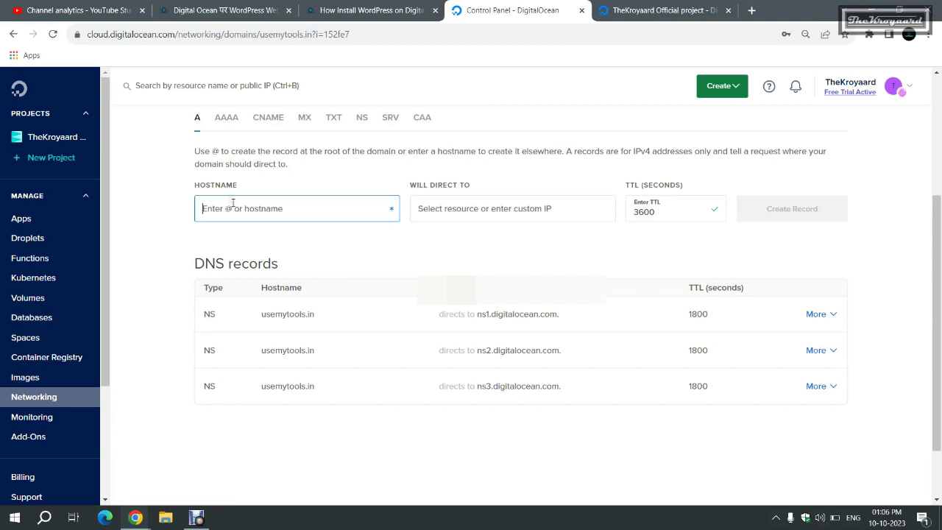
{"action": "type", "text": "@"}
{"action": "left_click", "coordinate": [425, 210]}
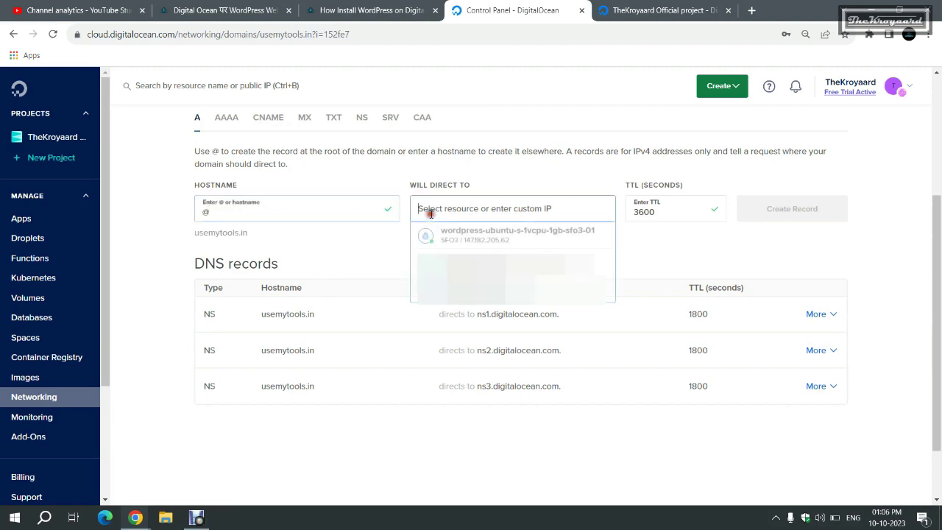
{"action": "left_click", "coordinate": [485, 234]}
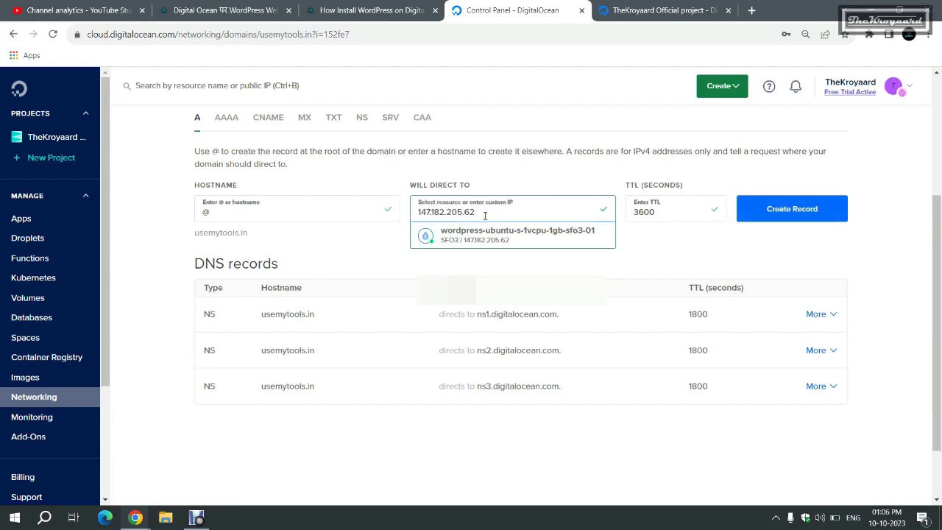
{"action": "left_click", "coordinate": [786, 209]}
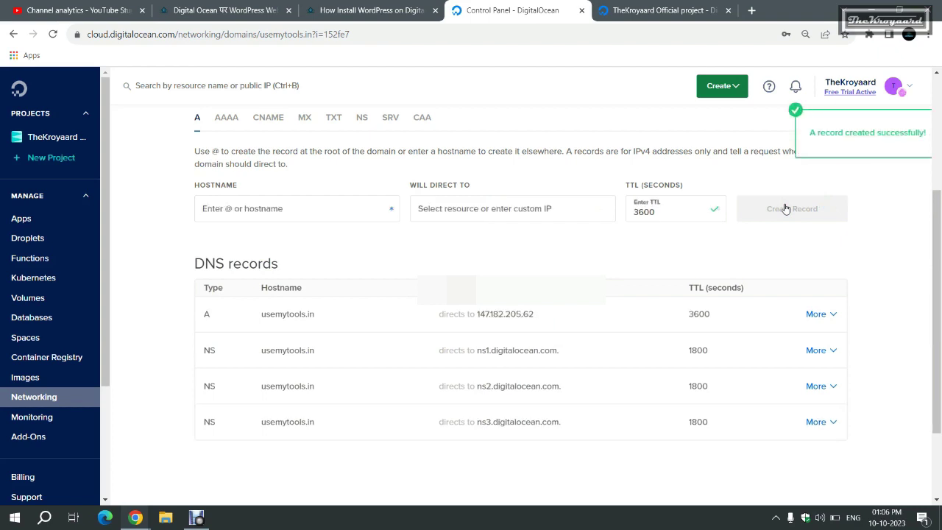
{"action": "scroll", "coordinate": [465, 206], "scroll_direction": "up", "scroll_amount": 1}
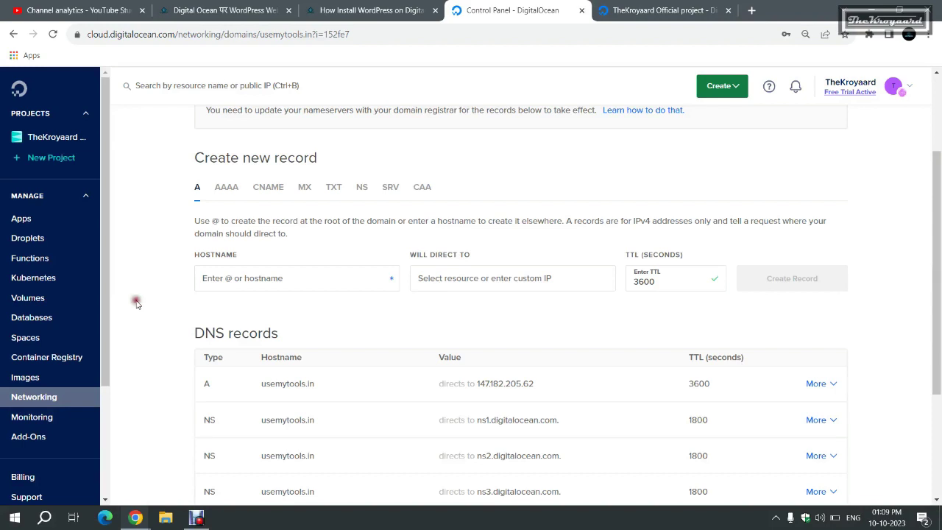
Create a CNAME record with hostname www as an alias of @ (usemytools.in).
{"action": "left_click", "coordinate": [268, 187]}
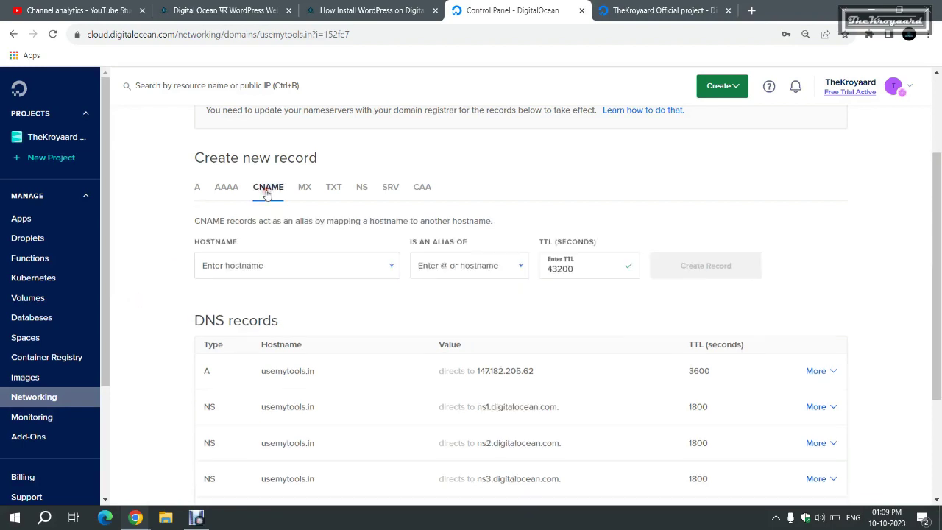
{"action": "left_click", "coordinate": [237, 263]}
{"action": "type", "text": "www"}
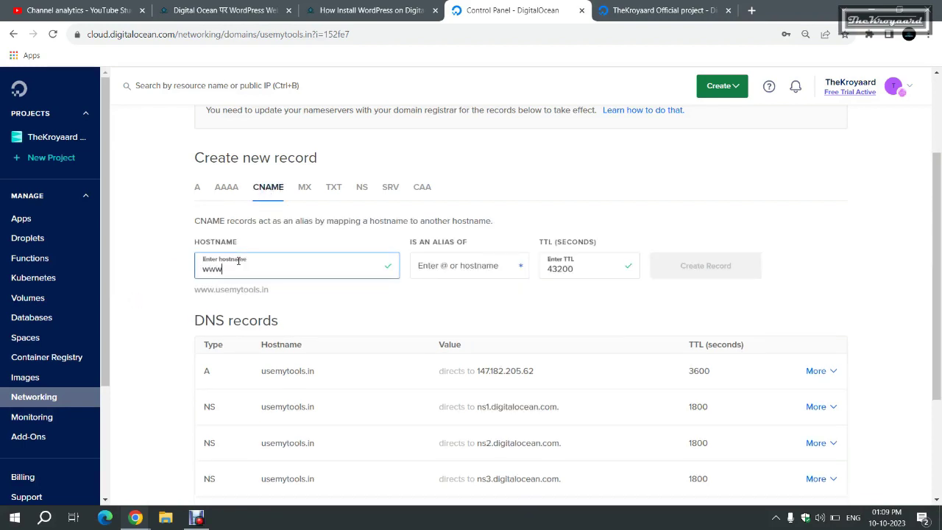
{"action": "mouse_move", "coordinate": [270, 290]}
{"action": "left_mouse_down"}
{"action": "mouse_move", "coordinate": [186, 293]}
{"action": "mouse_move", "coordinate": [279, 289]}
{"action": "left_mouse_up"}
{"action": "left_click", "coordinate": [185, 293]}
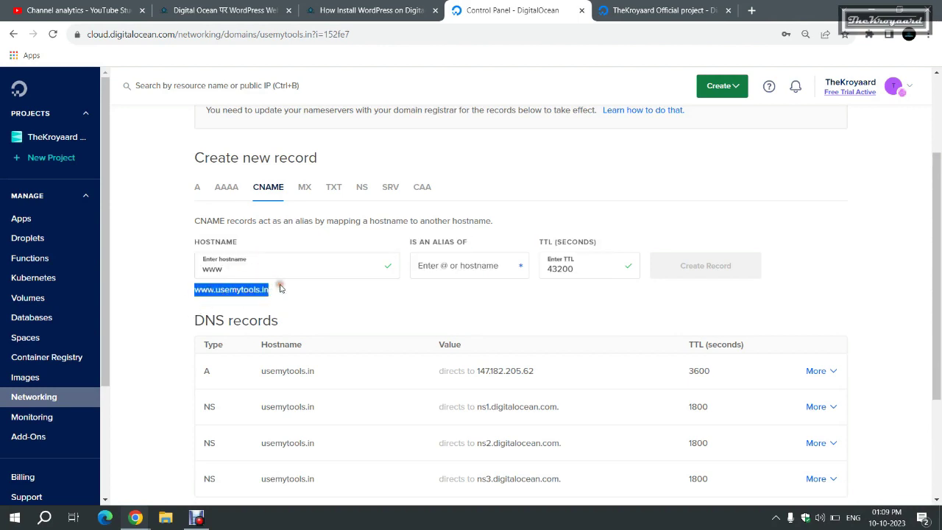
{"action": "left_click", "coordinate": [445, 265]}
{"action": "type", "text": "@"}
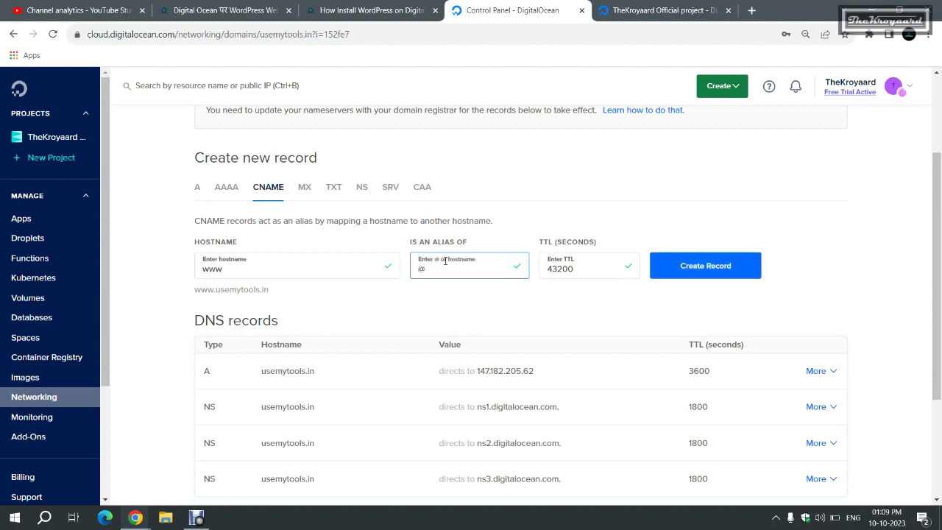
{"action": "left_click", "coordinate": [681, 274]}
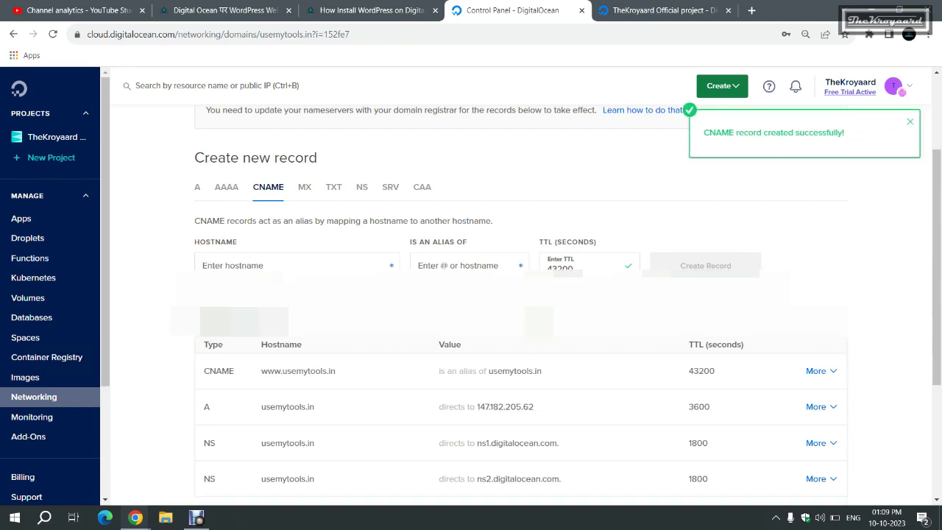
{"action": "scroll", "coordinate": [515, 309], "scroll_direction": "down", "scroll_amount": 2}
{"action": "scroll", "coordinate": [515, 294], "scroll_direction": "up", "scroll_amount": 5}
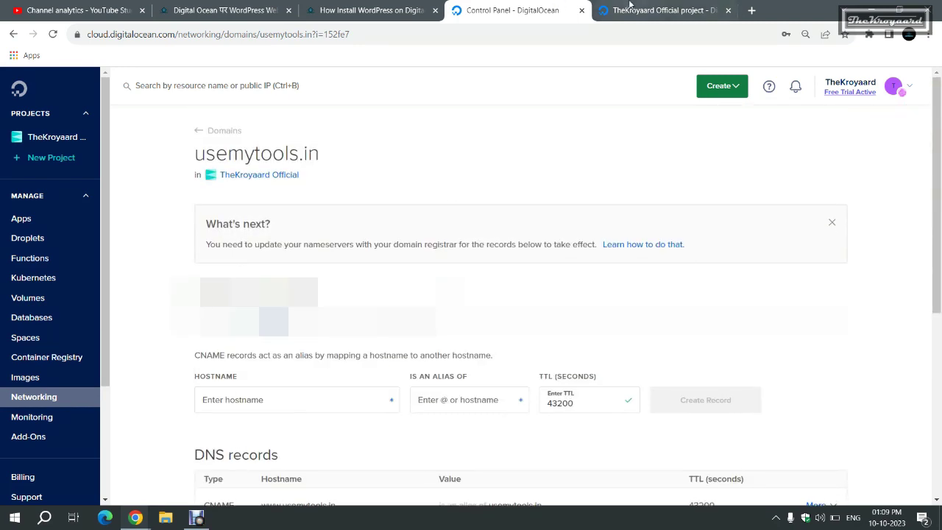
From the WordPress droplet's Access page, launch the Droplet Console in its own window.
{"action": "left_click", "coordinate": [629, 9]}
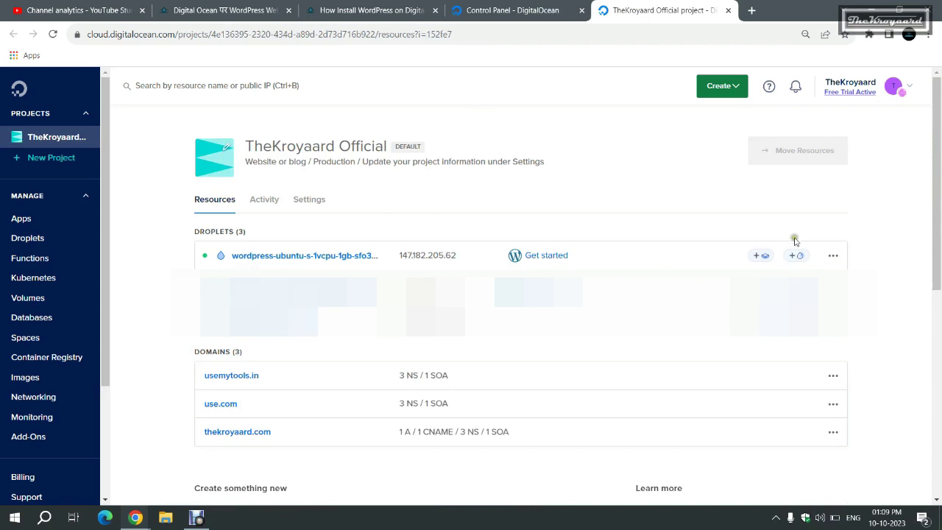
{"action": "left_click", "coordinate": [834, 254]}
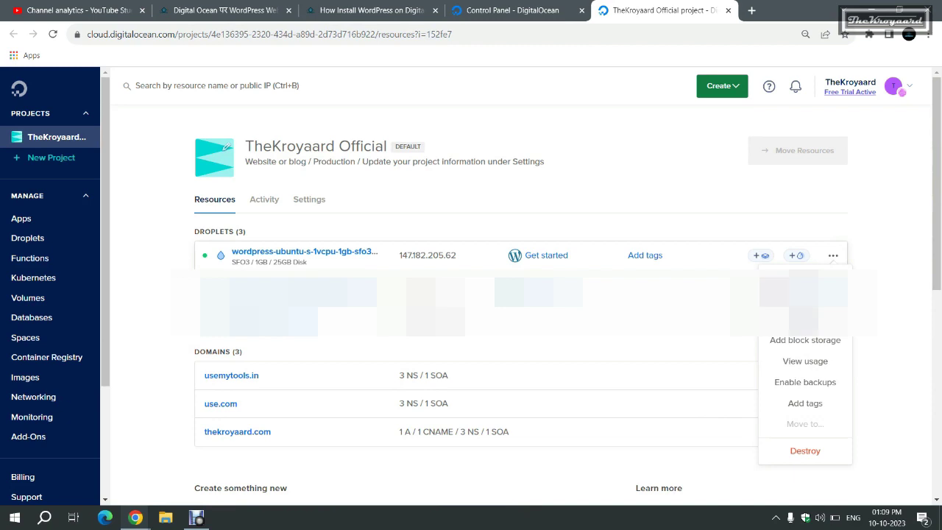
{"action": "left_click", "coordinate": [805, 297]}
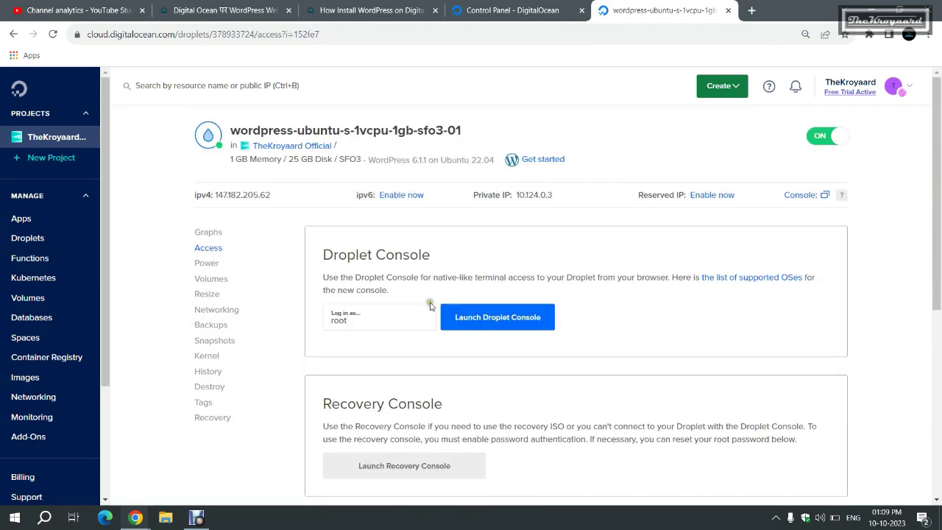
{"action": "left_click", "coordinate": [481, 321]}
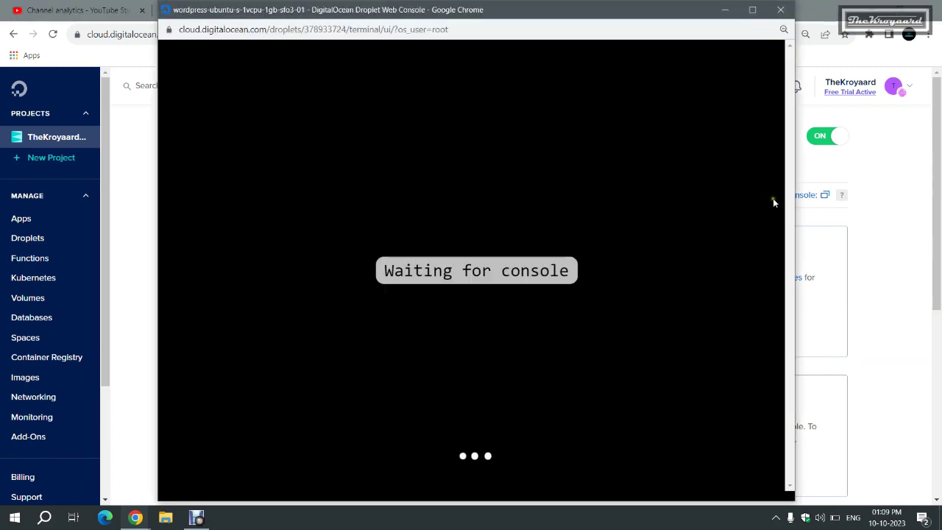
{"action": "left_click", "coordinate": [928, 177]}
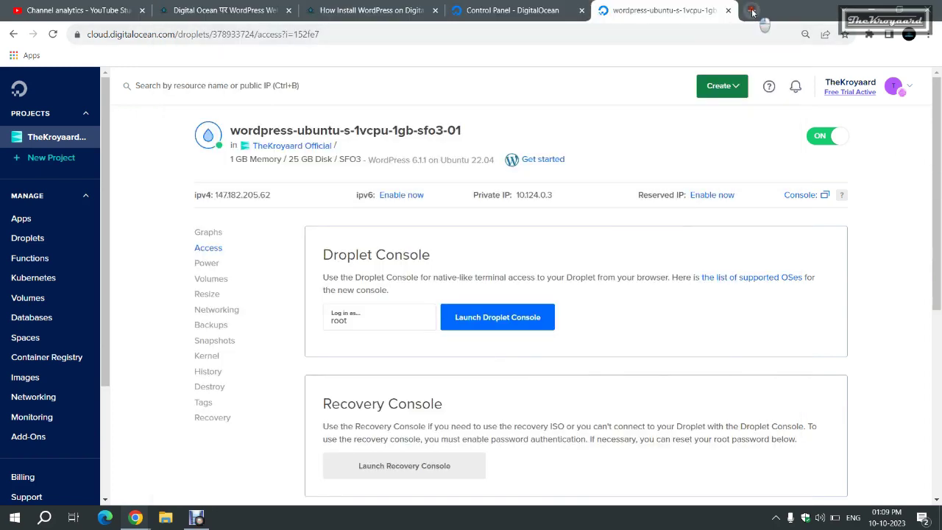
{"action": "left_click", "coordinate": [751, 11]}
Run a DNSChecker.org A-record propagation check for usemytools.in.
{"action": "type", "text": "dnschecker.org"}
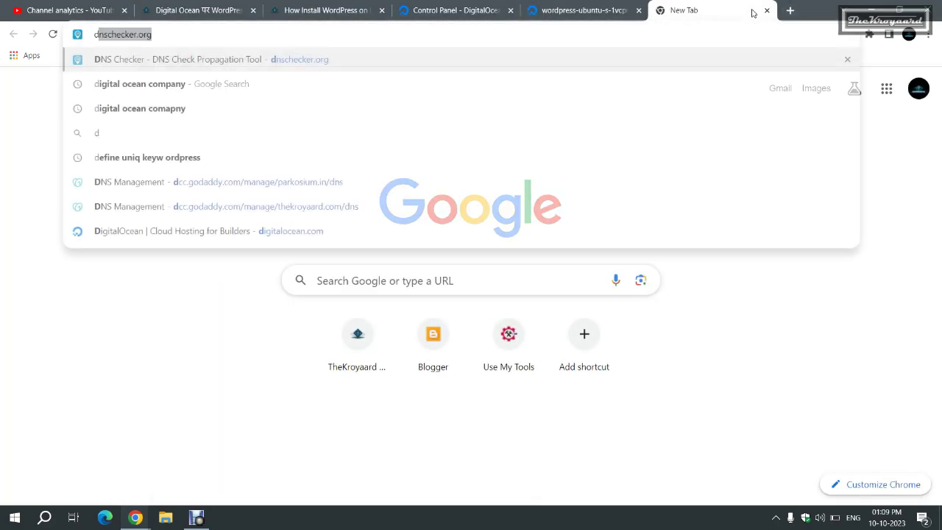
{"action": "key", "text": "Return"}
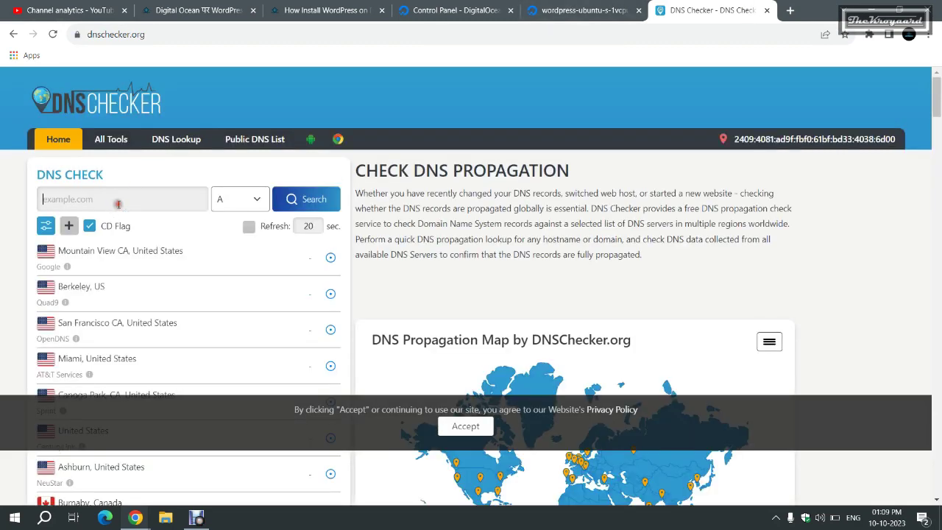
{"action": "left_click", "coordinate": [118, 204]}
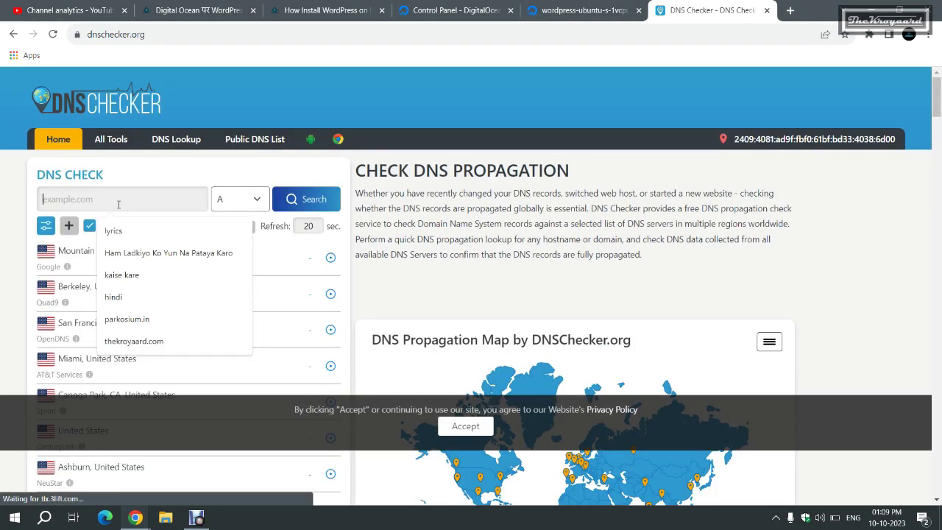
{"action": "type", "text": "usemytoo"}
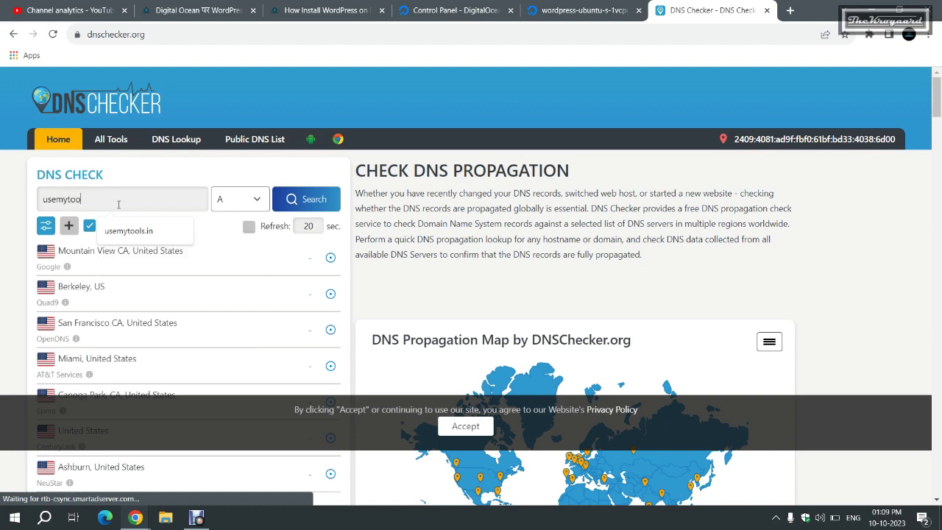
{"action": "type", "text": "ls.in"}
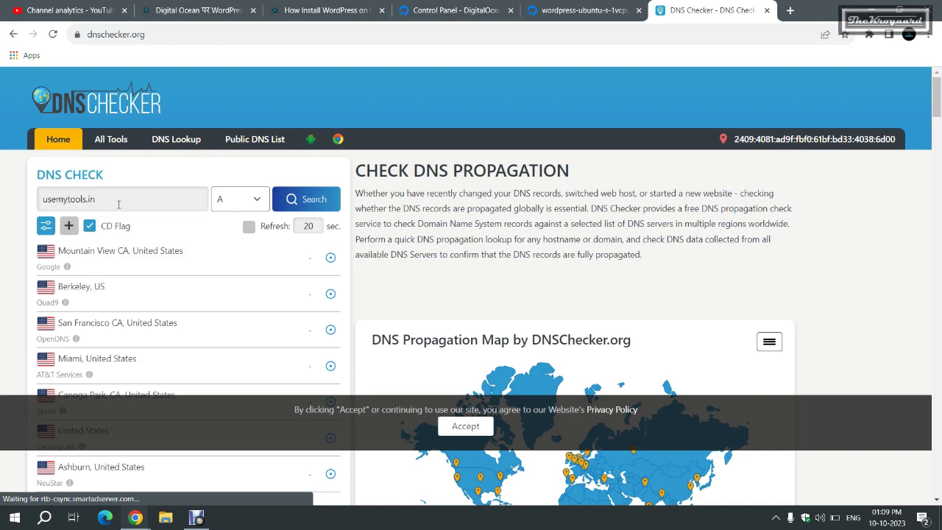
{"action": "left_click", "coordinate": [292, 211]}
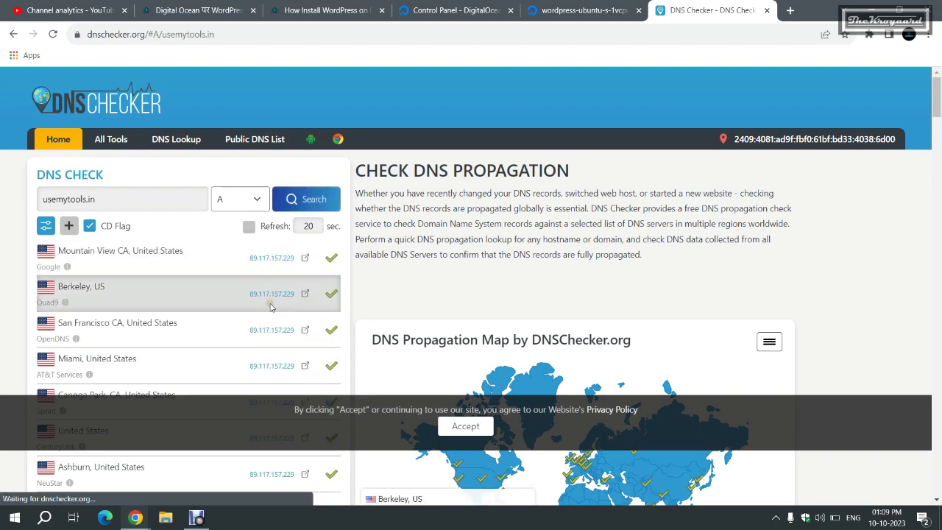
Scan the results, all servers returning 89.117.157.229, then return to the droplet's Access page.
{"action": "left_click", "coordinate": [583, 9]}
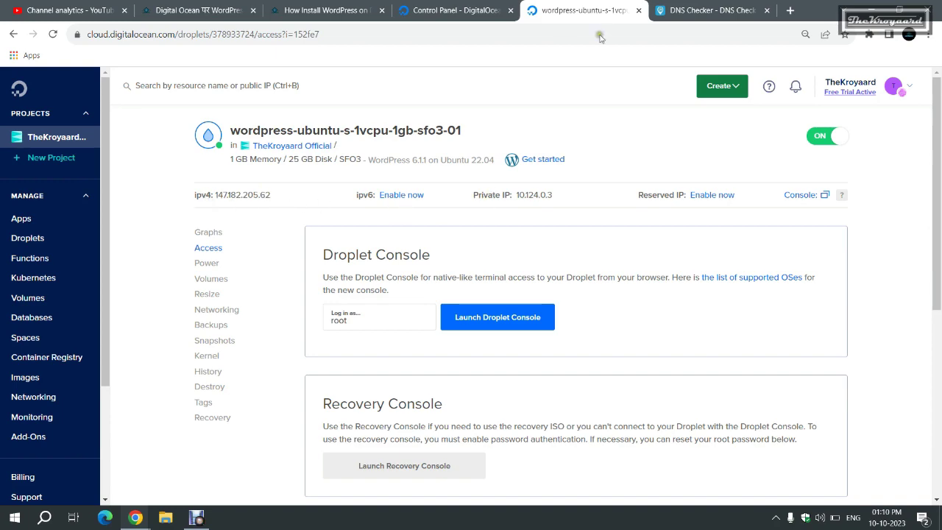
{"action": "left_click", "coordinate": [683, 8]}
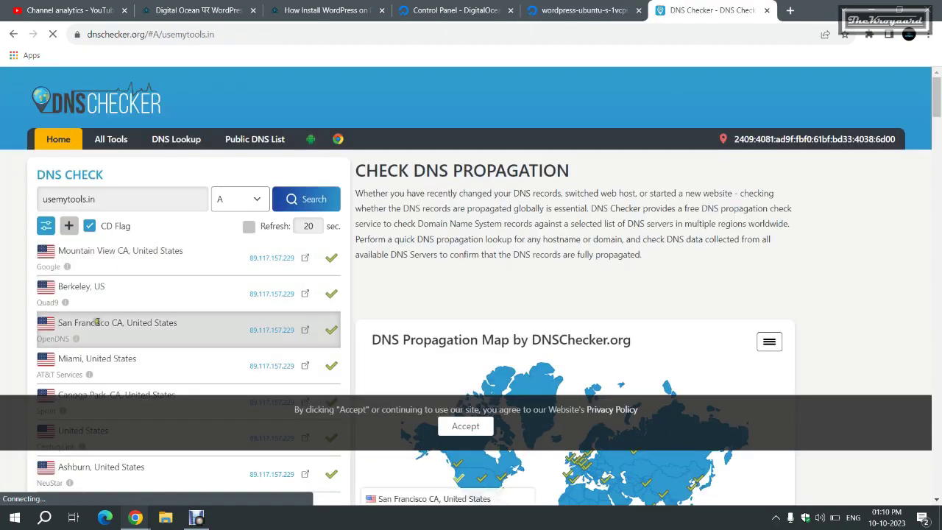
{"action": "scroll", "coordinate": [96, 322], "scroll_direction": "down", "scroll_amount": 4}
{"action": "scroll", "coordinate": [97, 322], "scroll_direction": "down", "scroll_amount": 10}
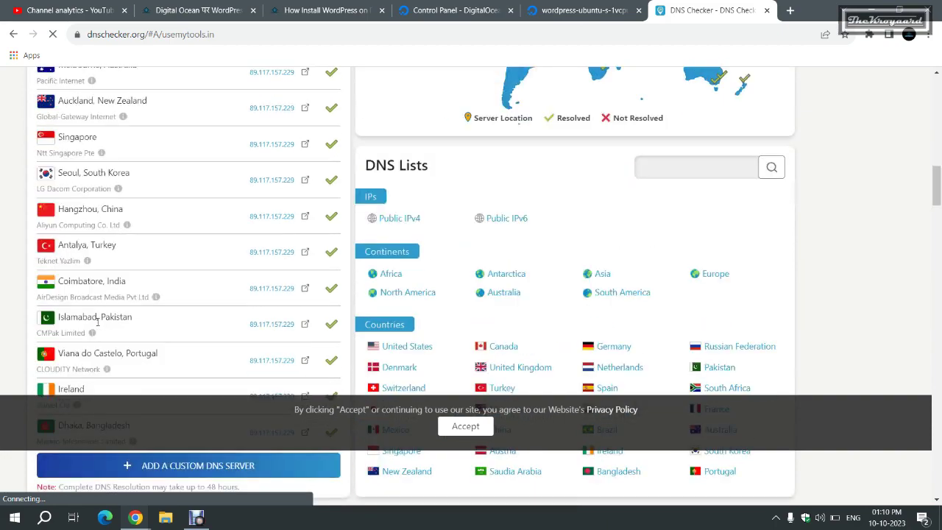
{"action": "scroll", "coordinate": [189, 254], "scroll_direction": "up", "scroll_amount": 15}
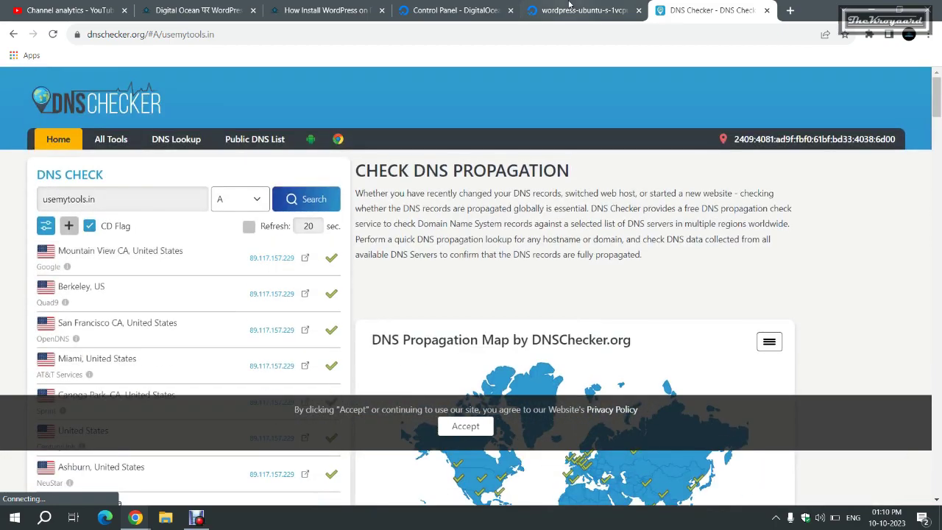
{"action": "left_click", "coordinate": [569, 9]}
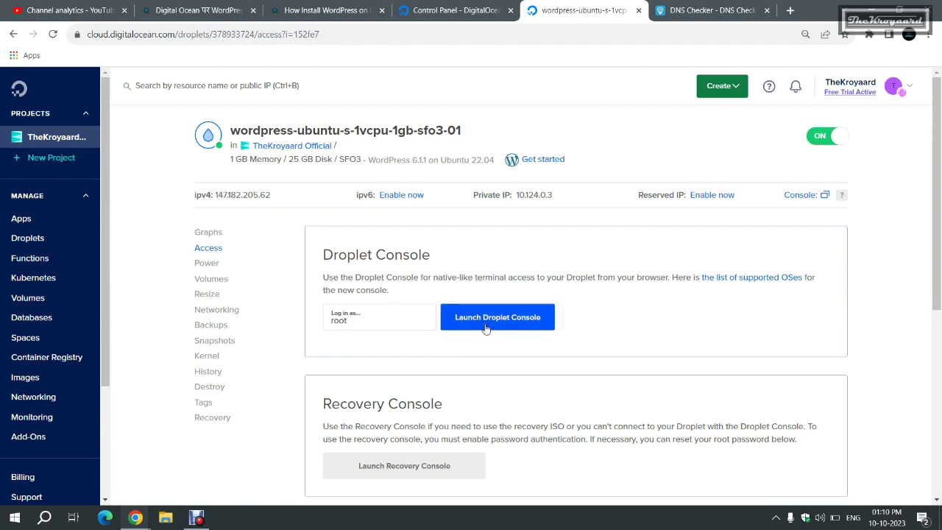
{"action": "mouse_move", "coordinate": [198, 519]}
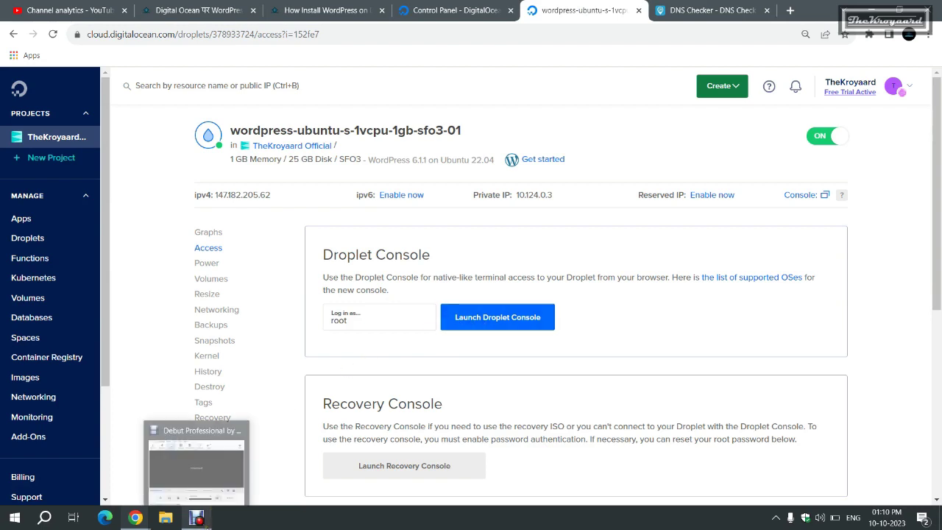
{"action": "mouse_move", "coordinate": [142, 513]}
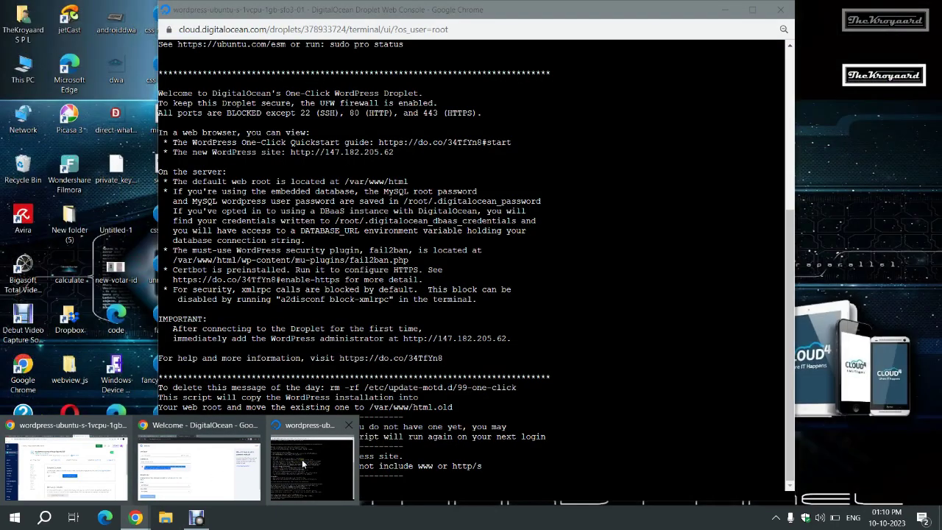
{"action": "left_click", "coordinate": [302, 459]}
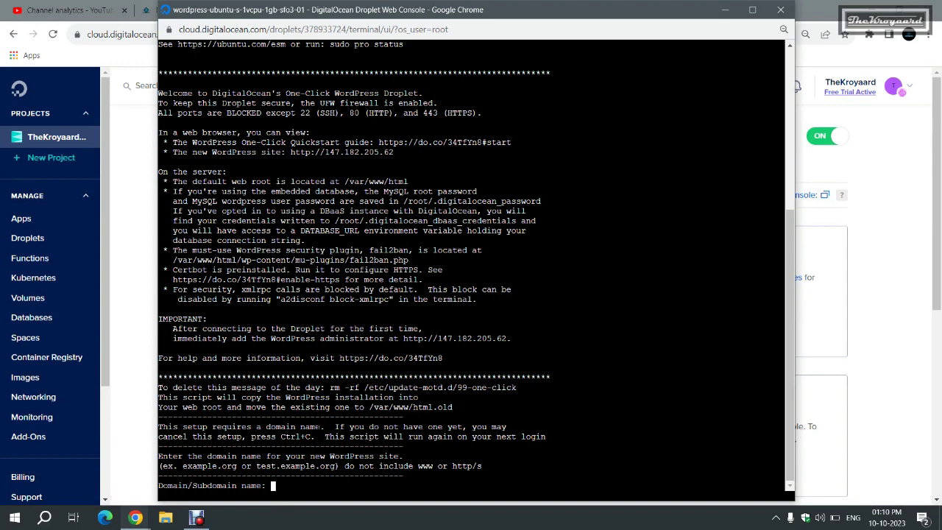
{"action": "left_click", "coordinate": [871, 310]}
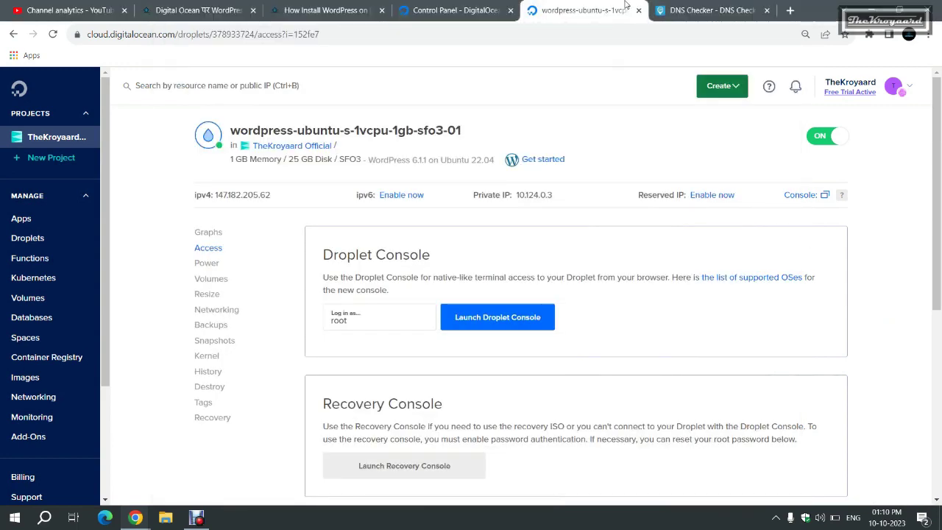
Scroll through the usemytools.in A-record results, confirming every server returns 89.117.157.229.
{"action": "left_click", "coordinate": [701, 7]}
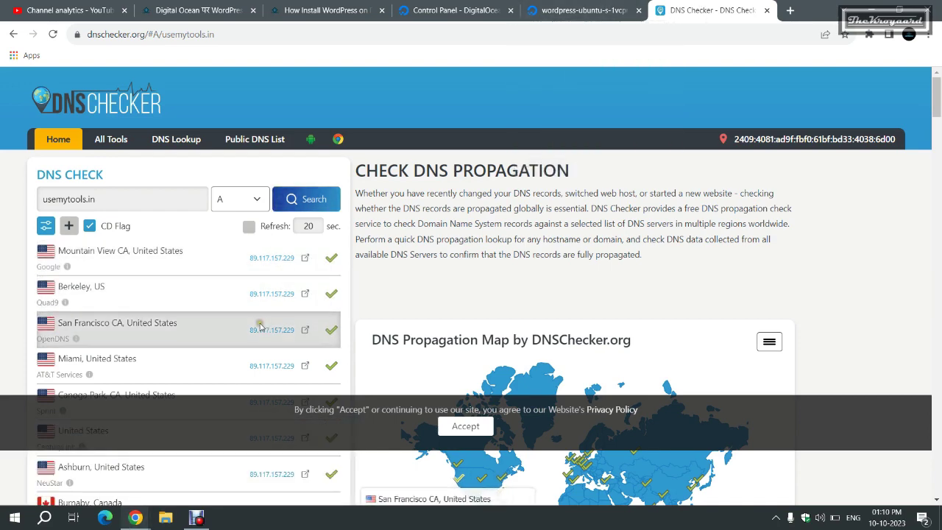
{"action": "scroll", "coordinate": [252, 331], "scroll_direction": "down", "scroll_amount": 3}
{"action": "scroll", "coordinate": [254, 331], "scroll_direction": "up", "scroll_amount": 3}
{"action": "scroll", "coordinate": [294, 319], "scroll_direction": "down", "scroll_amount": 9}
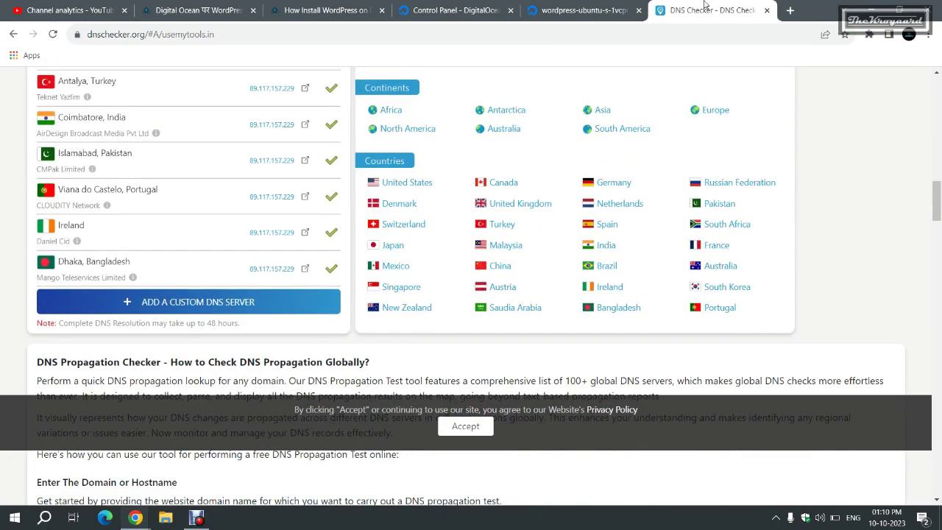
Enter usemytools.in as the WordPress domain in the console and start typing the admin e-mail address.
{"action": "mouse_move", "coordinate": [136, 518]}
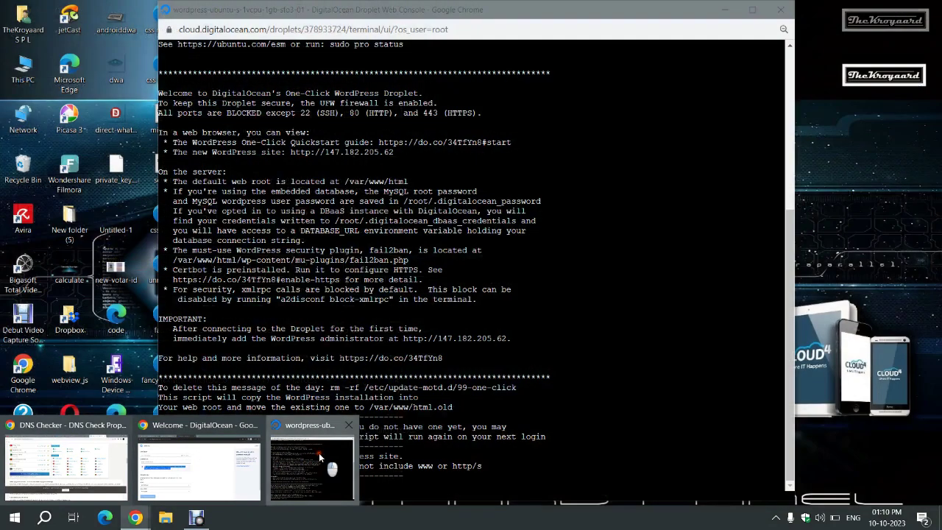
{"action": "left_click", "coordinate": [317, 455]}
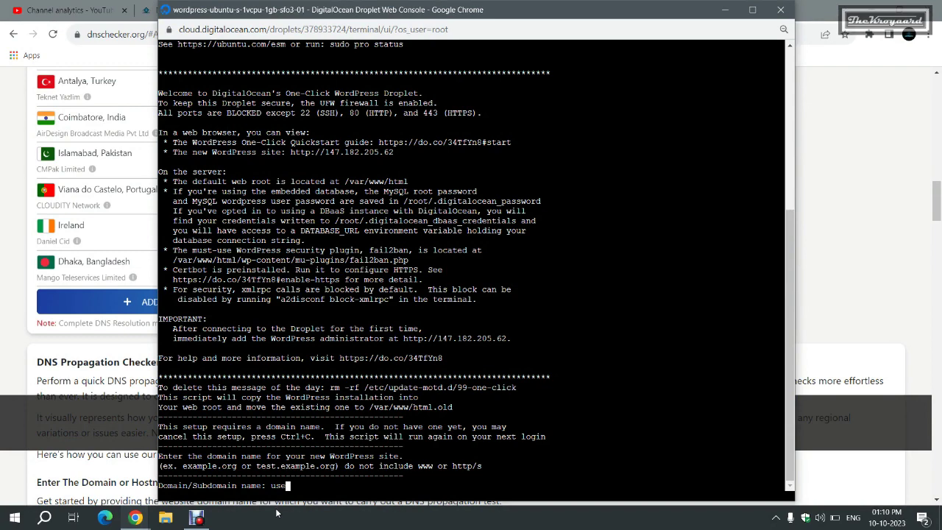
{"action": "type", "text": "mytools.in"}
{"action": "key", "text": "Return"}
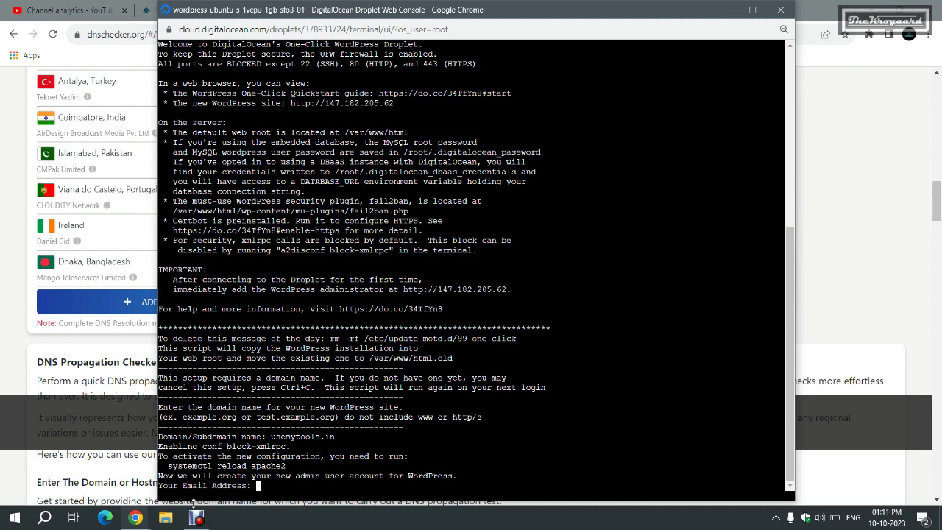
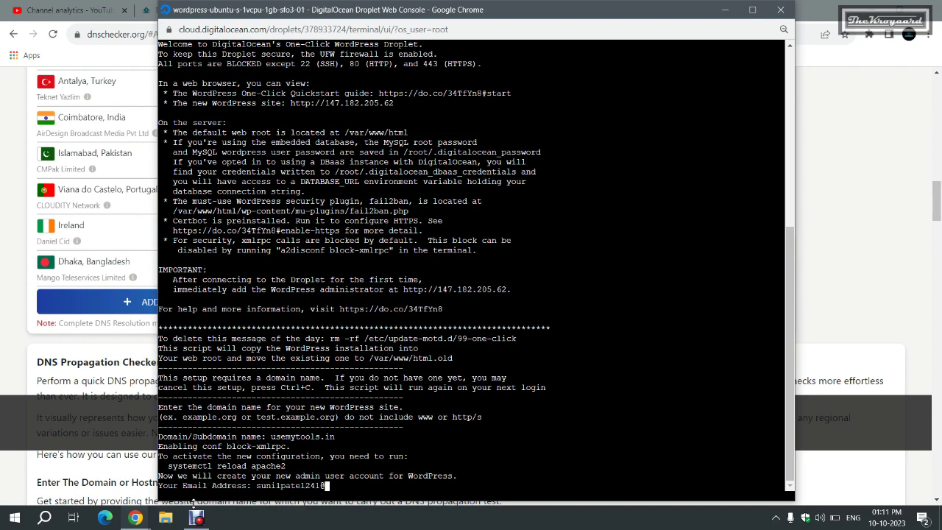